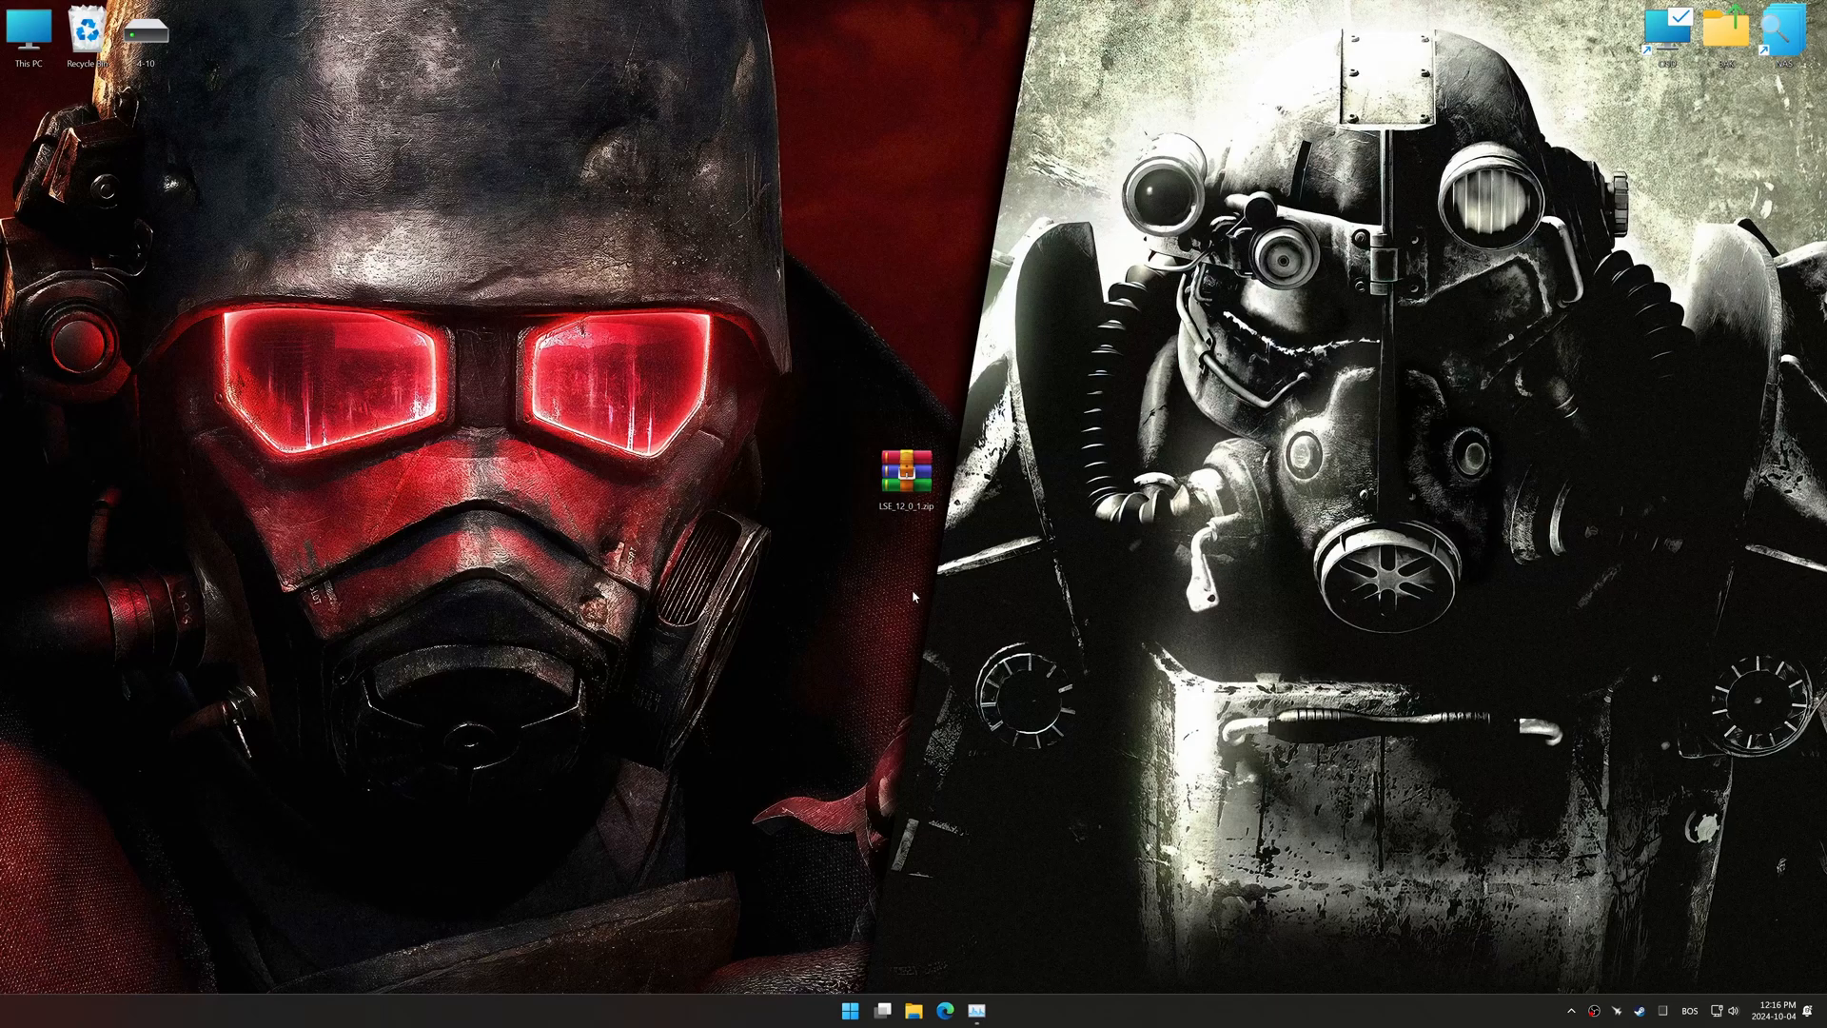
Extract the LSE_12_0_1.zip archive to the desktop and launch the installer
right_click(907, 478)
mouse_move(952, 506)
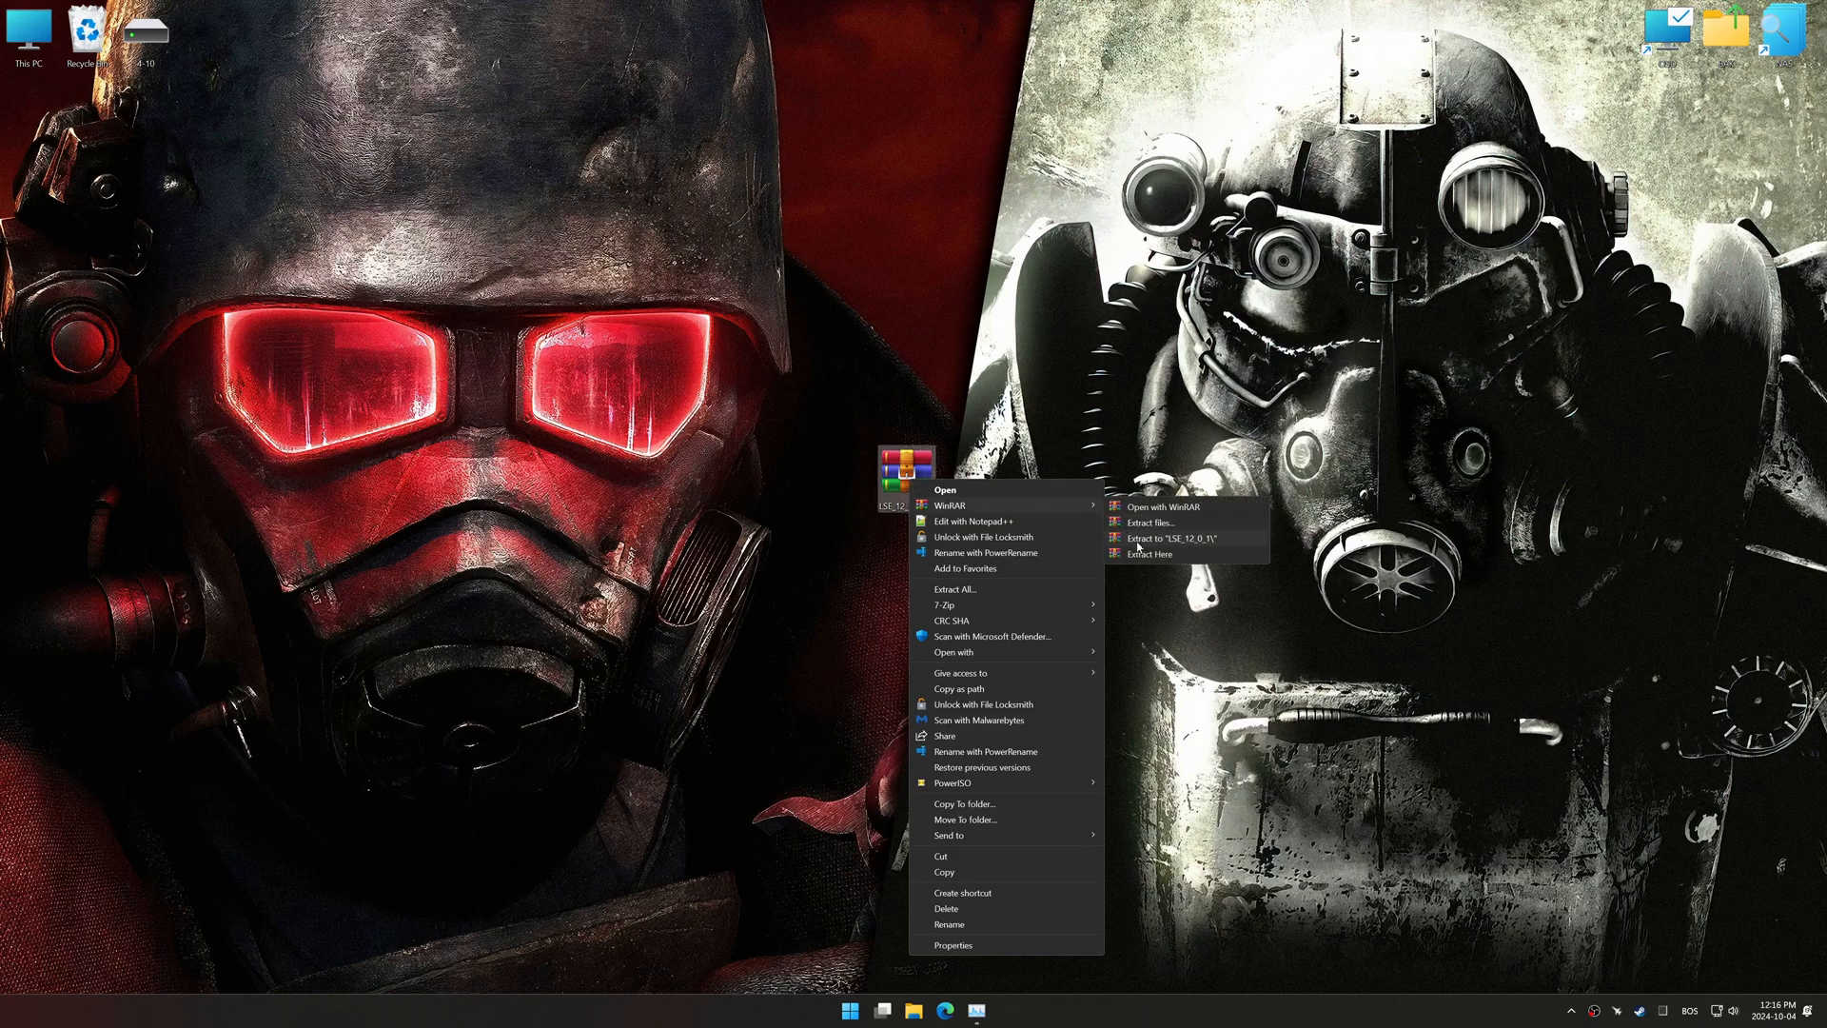
click(1138, 544)
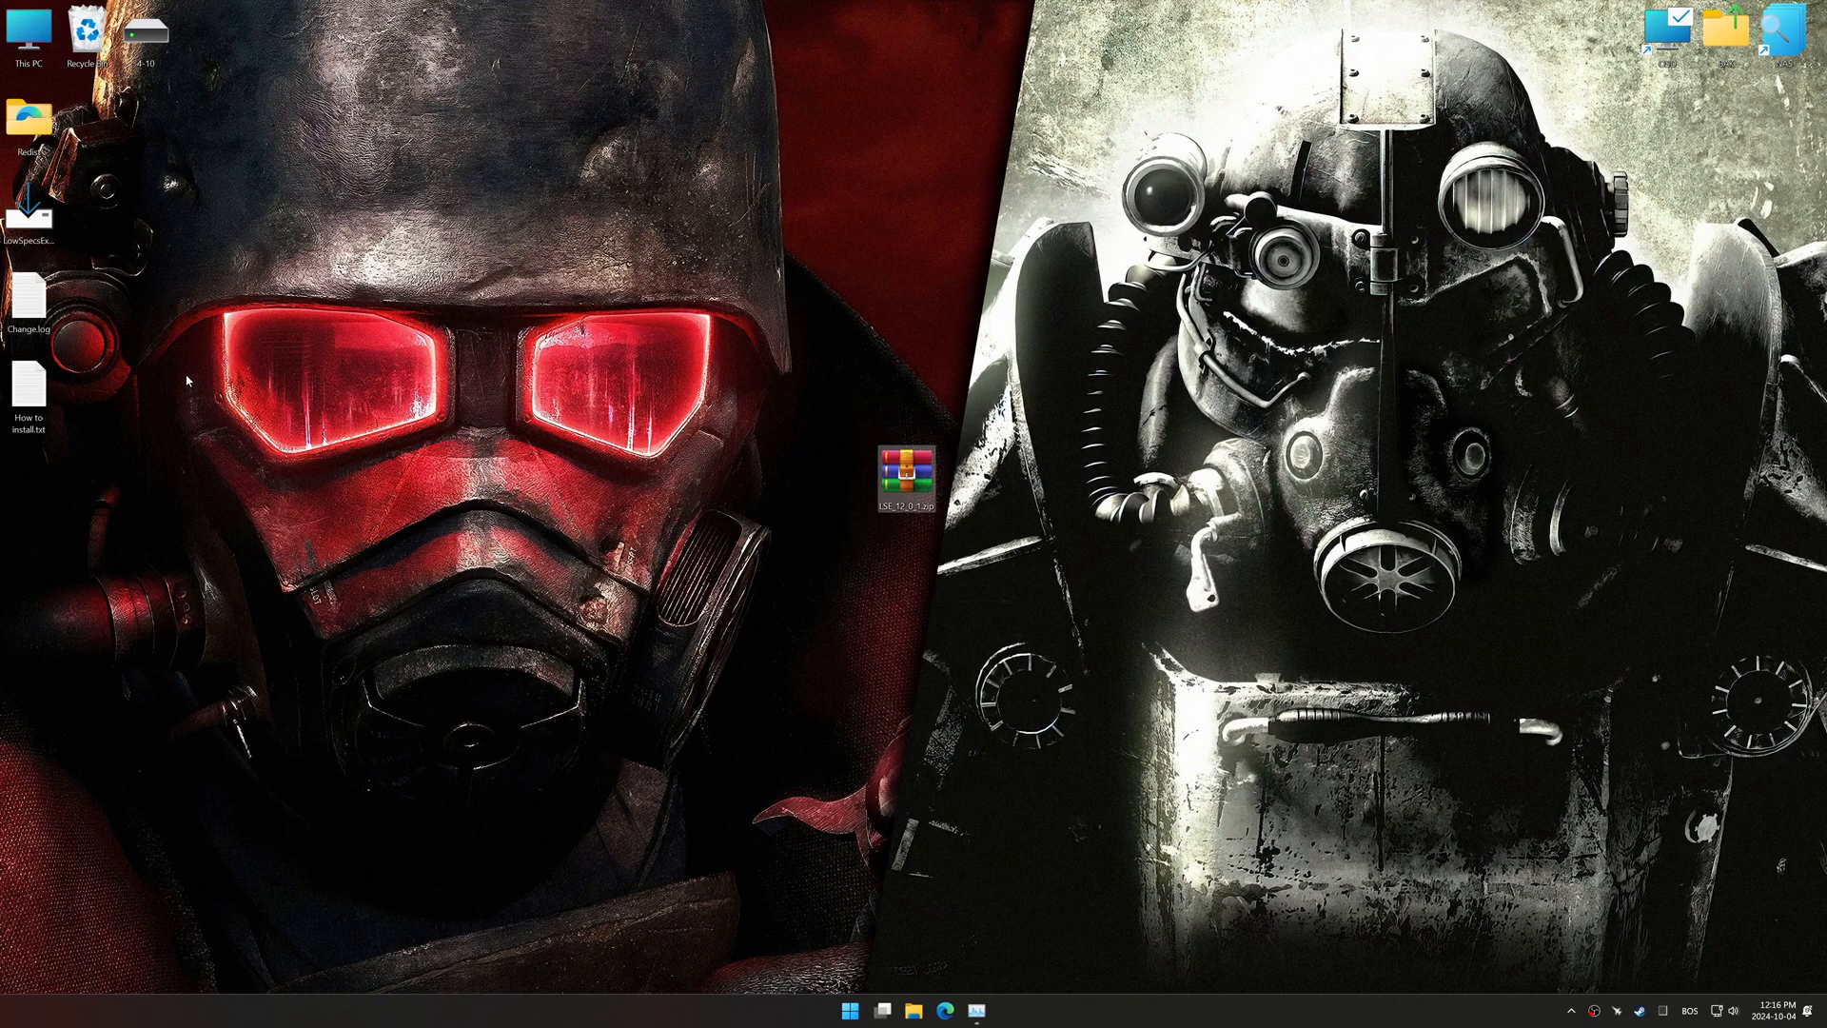
double_click(29, 217)
Accept the license and complete the Low Specs Experience 12.0.1 installation
click(735, 597)
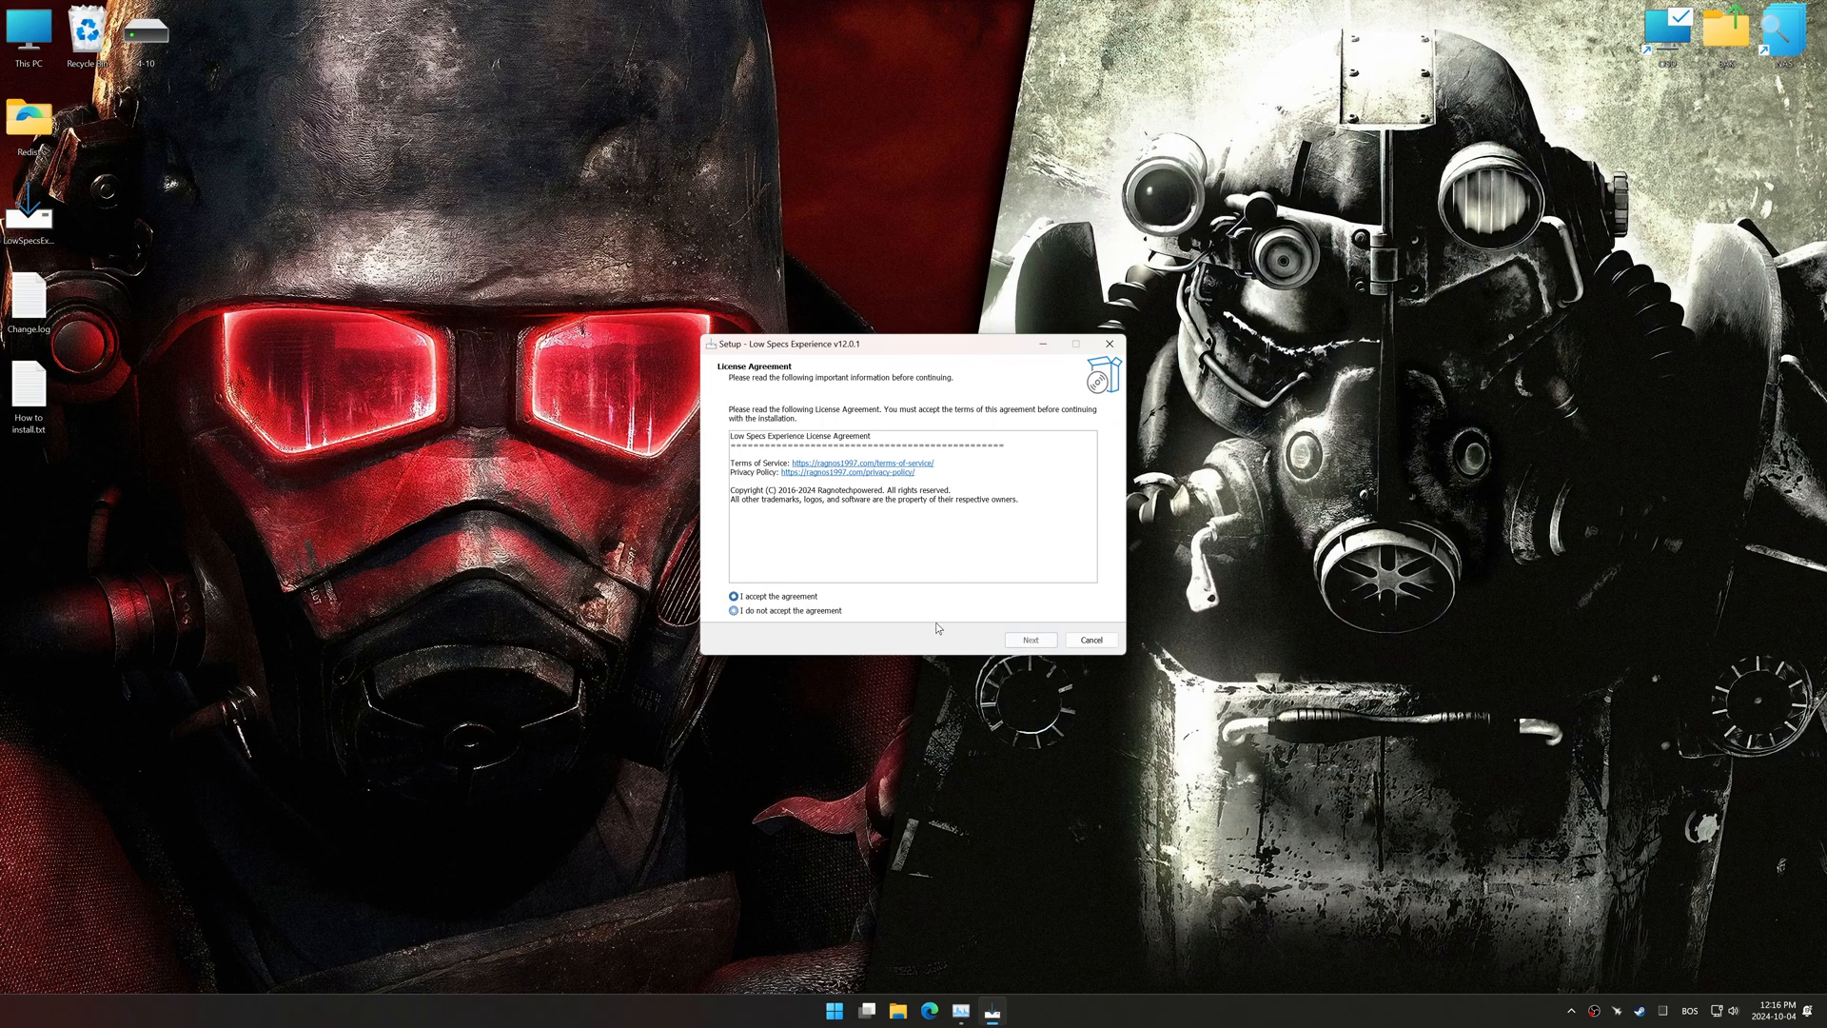
click(1031, 639)
click(1032, 639)
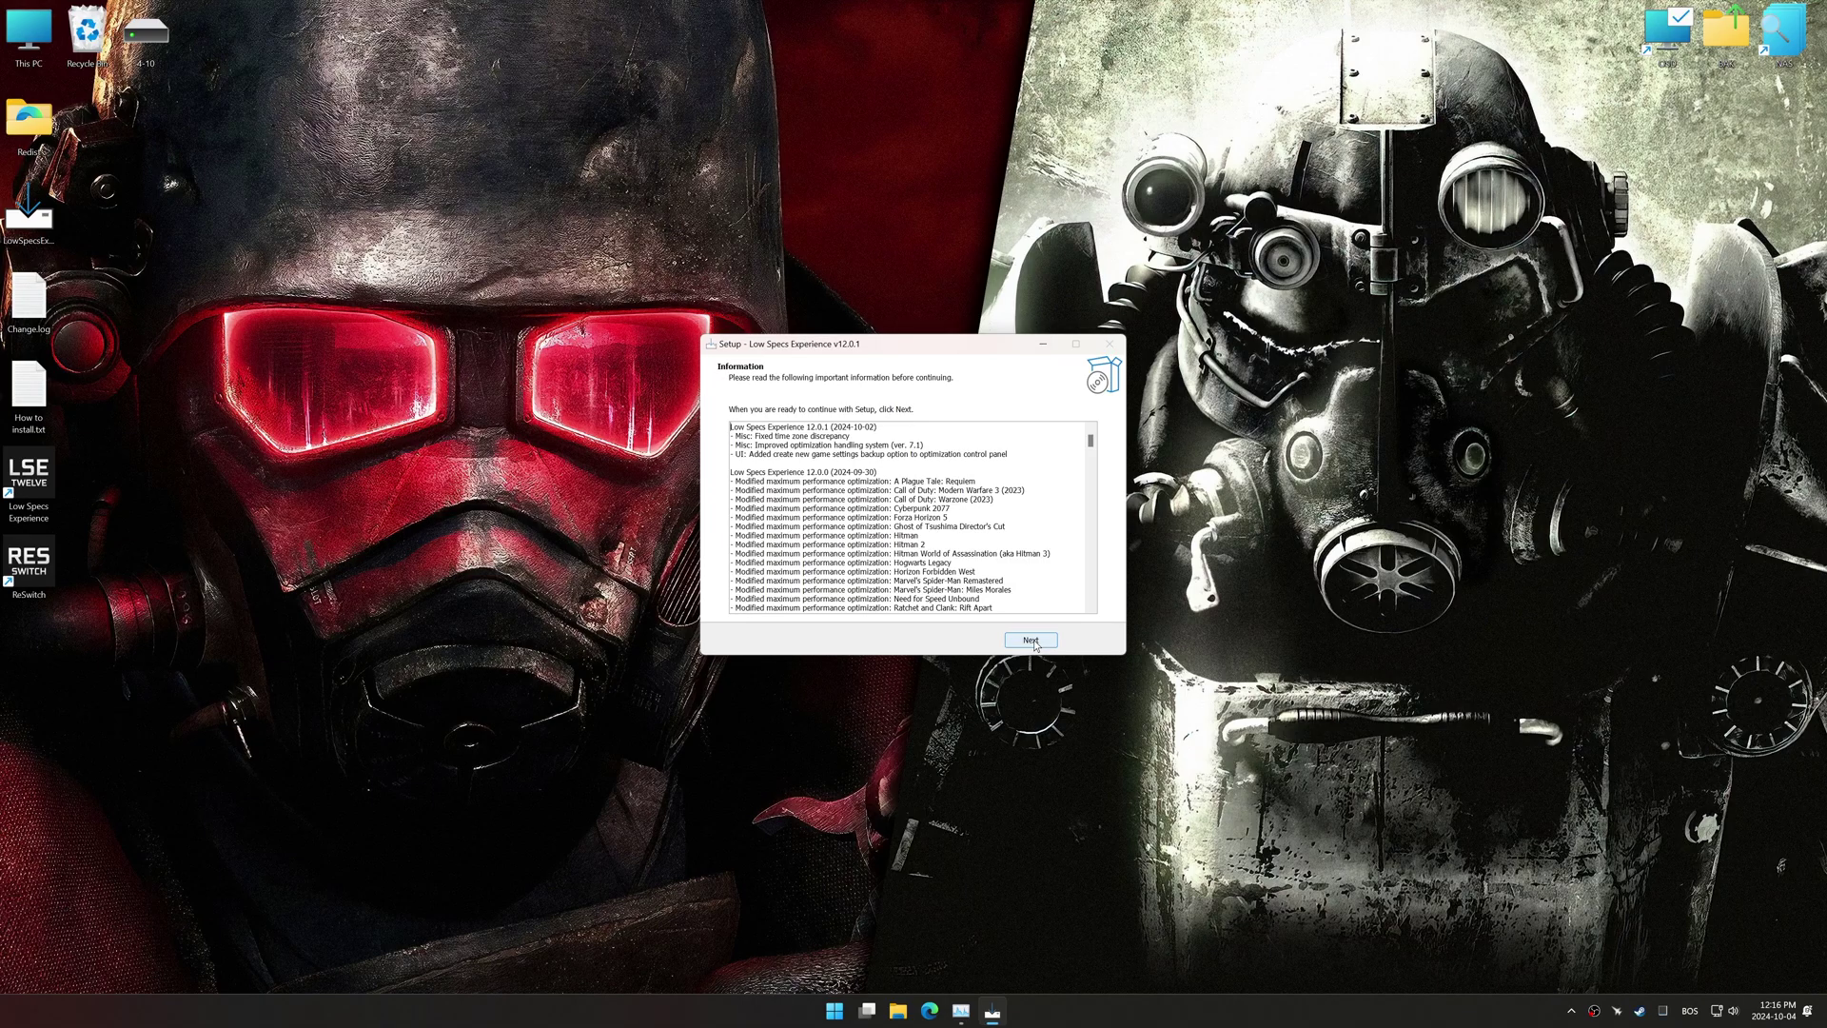
click(1033, 640)
click(1033, 640)
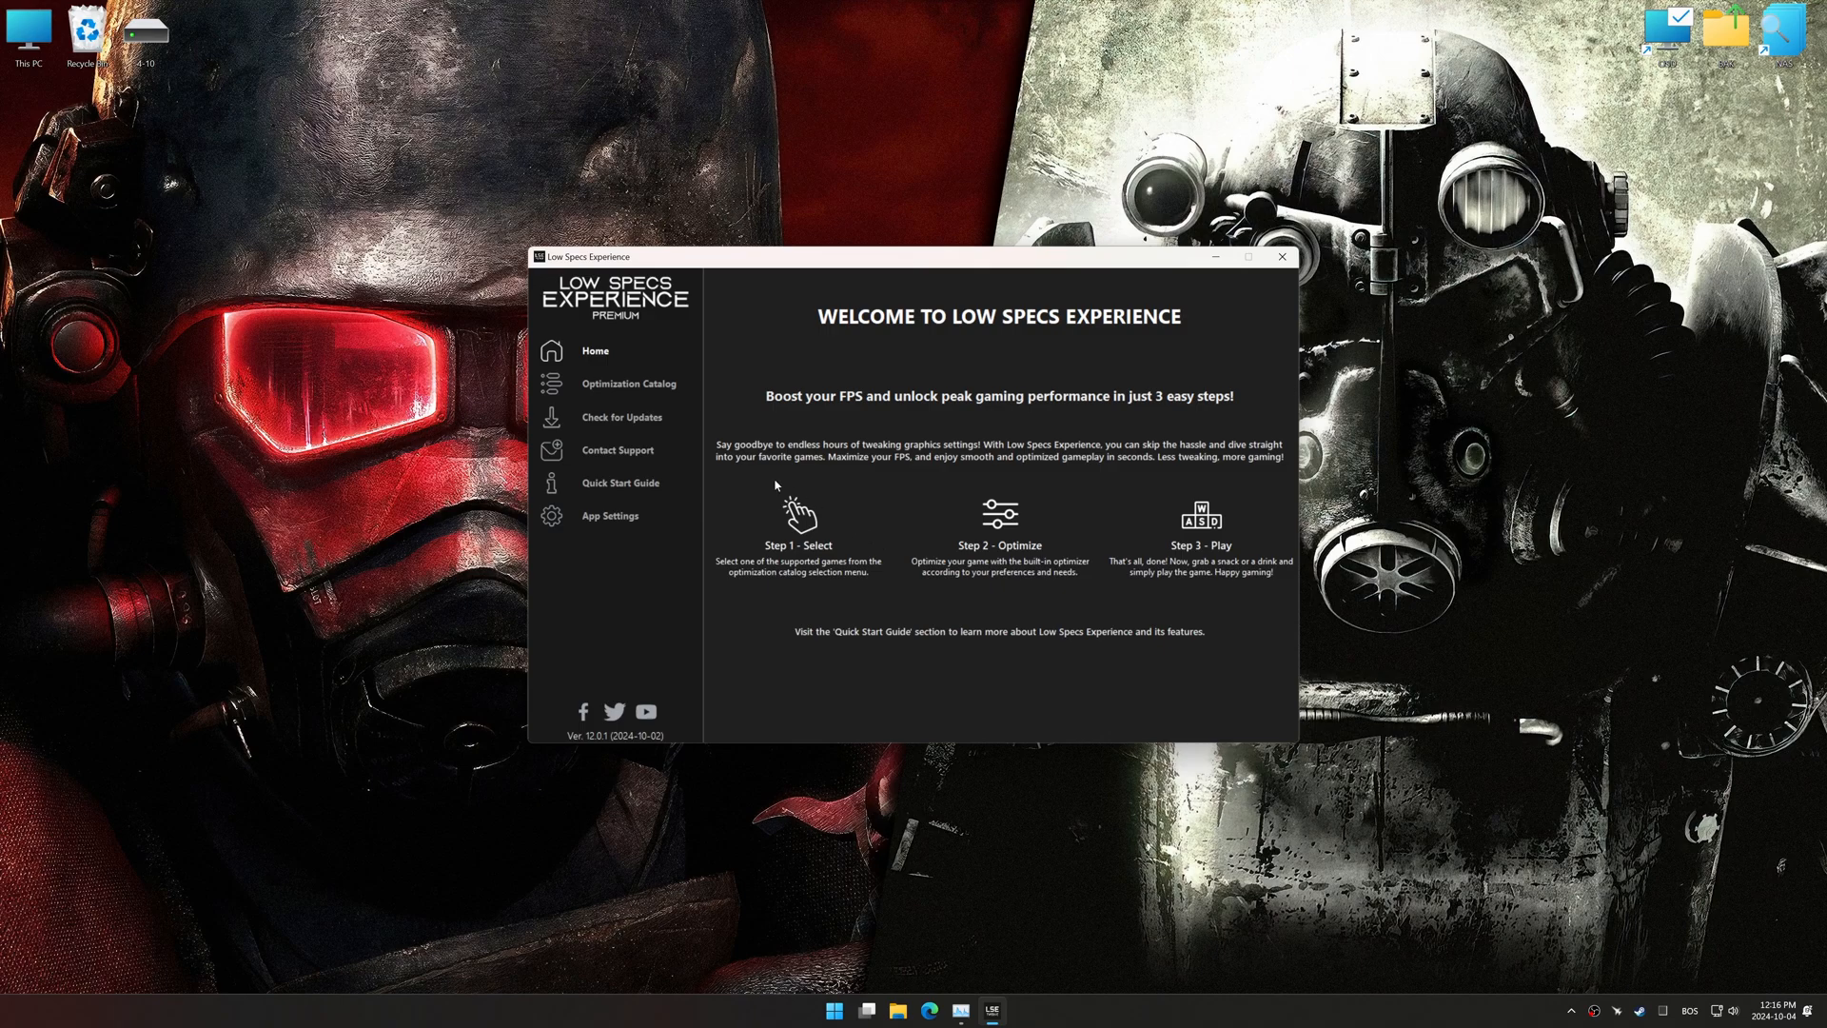
Choose Fallout: New Vegas from the supported games list, load its optimization package and run the compatibility check
click(607, 383)
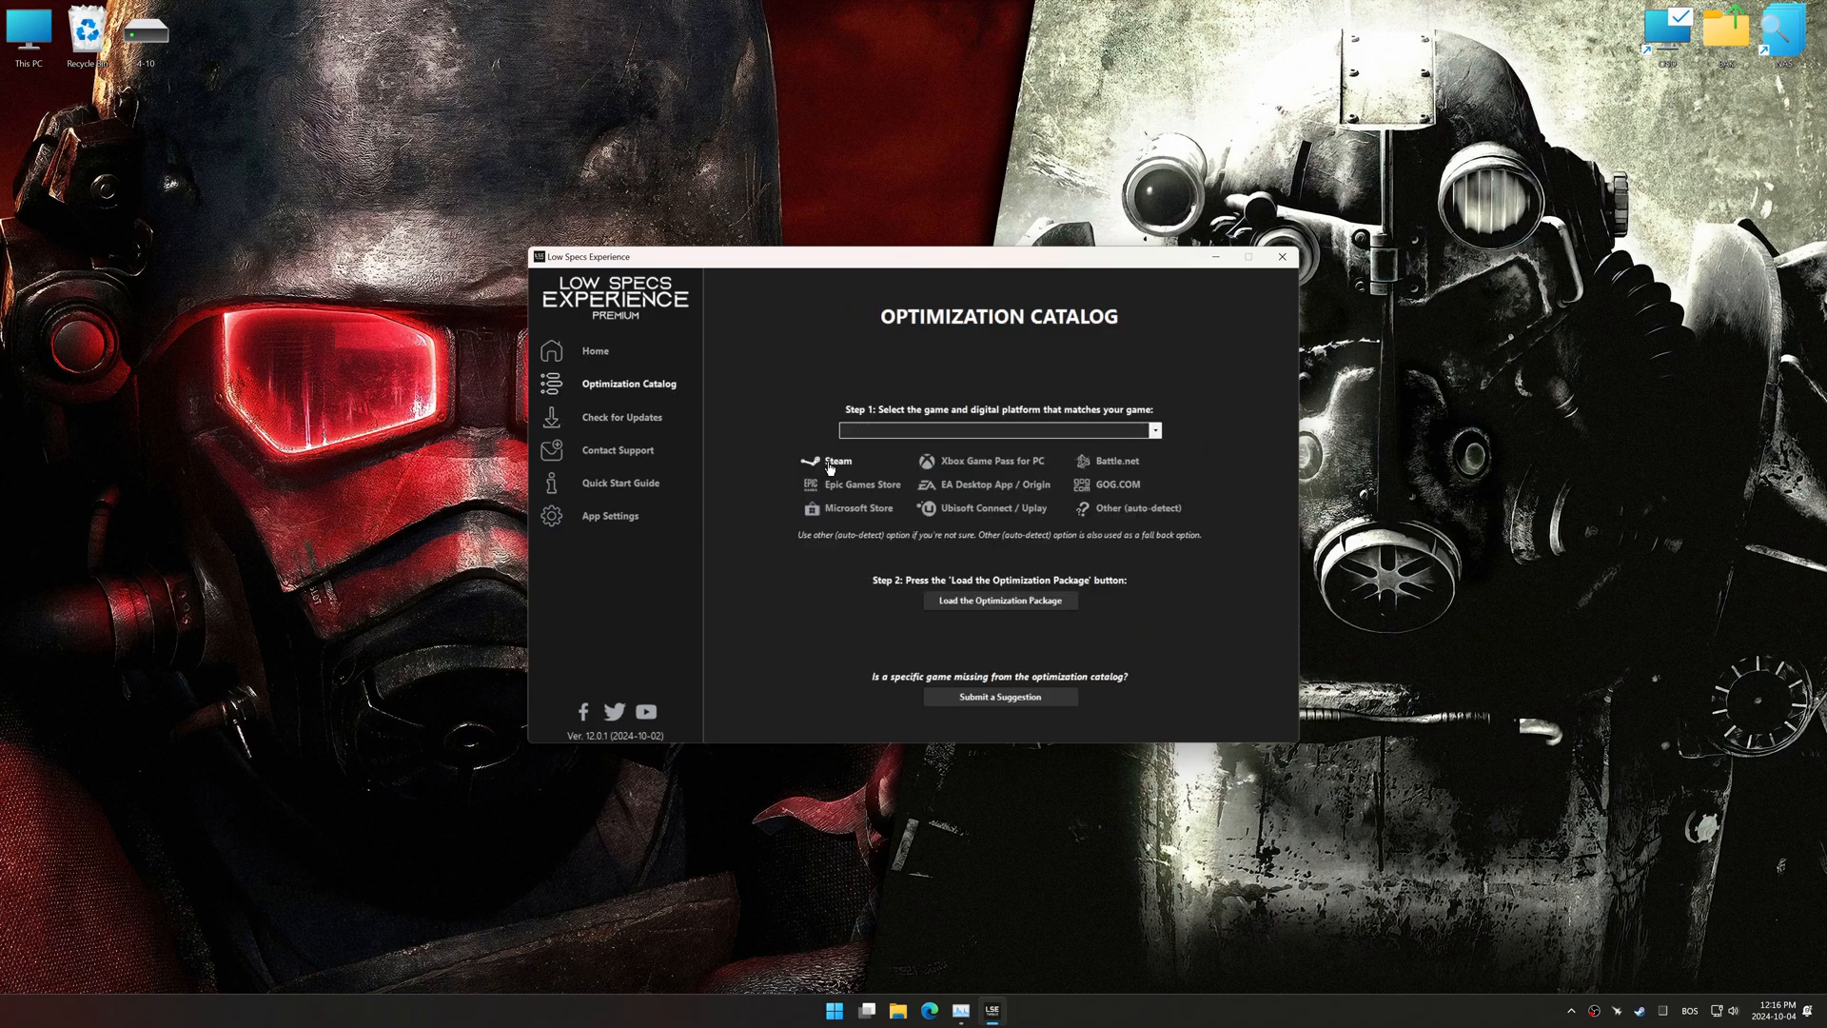
click(1001, 429)
scroll(963, 536, down, 5)
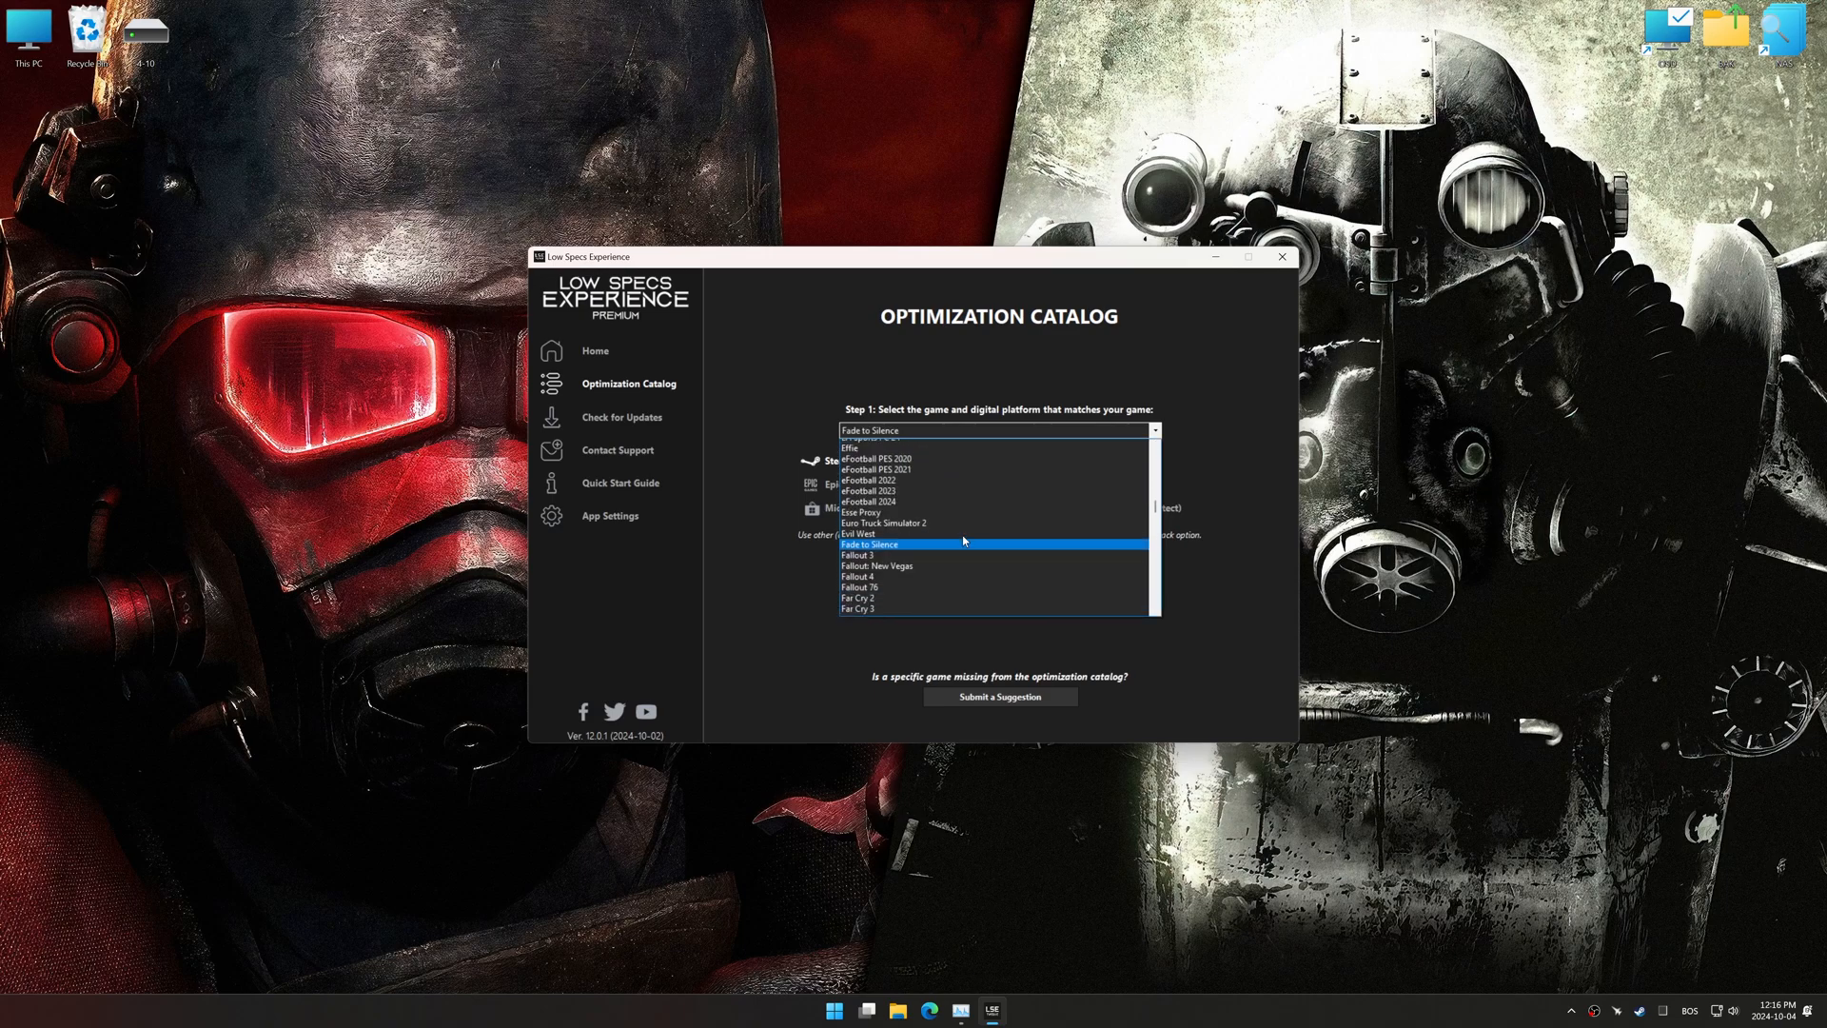
click(962, 563)
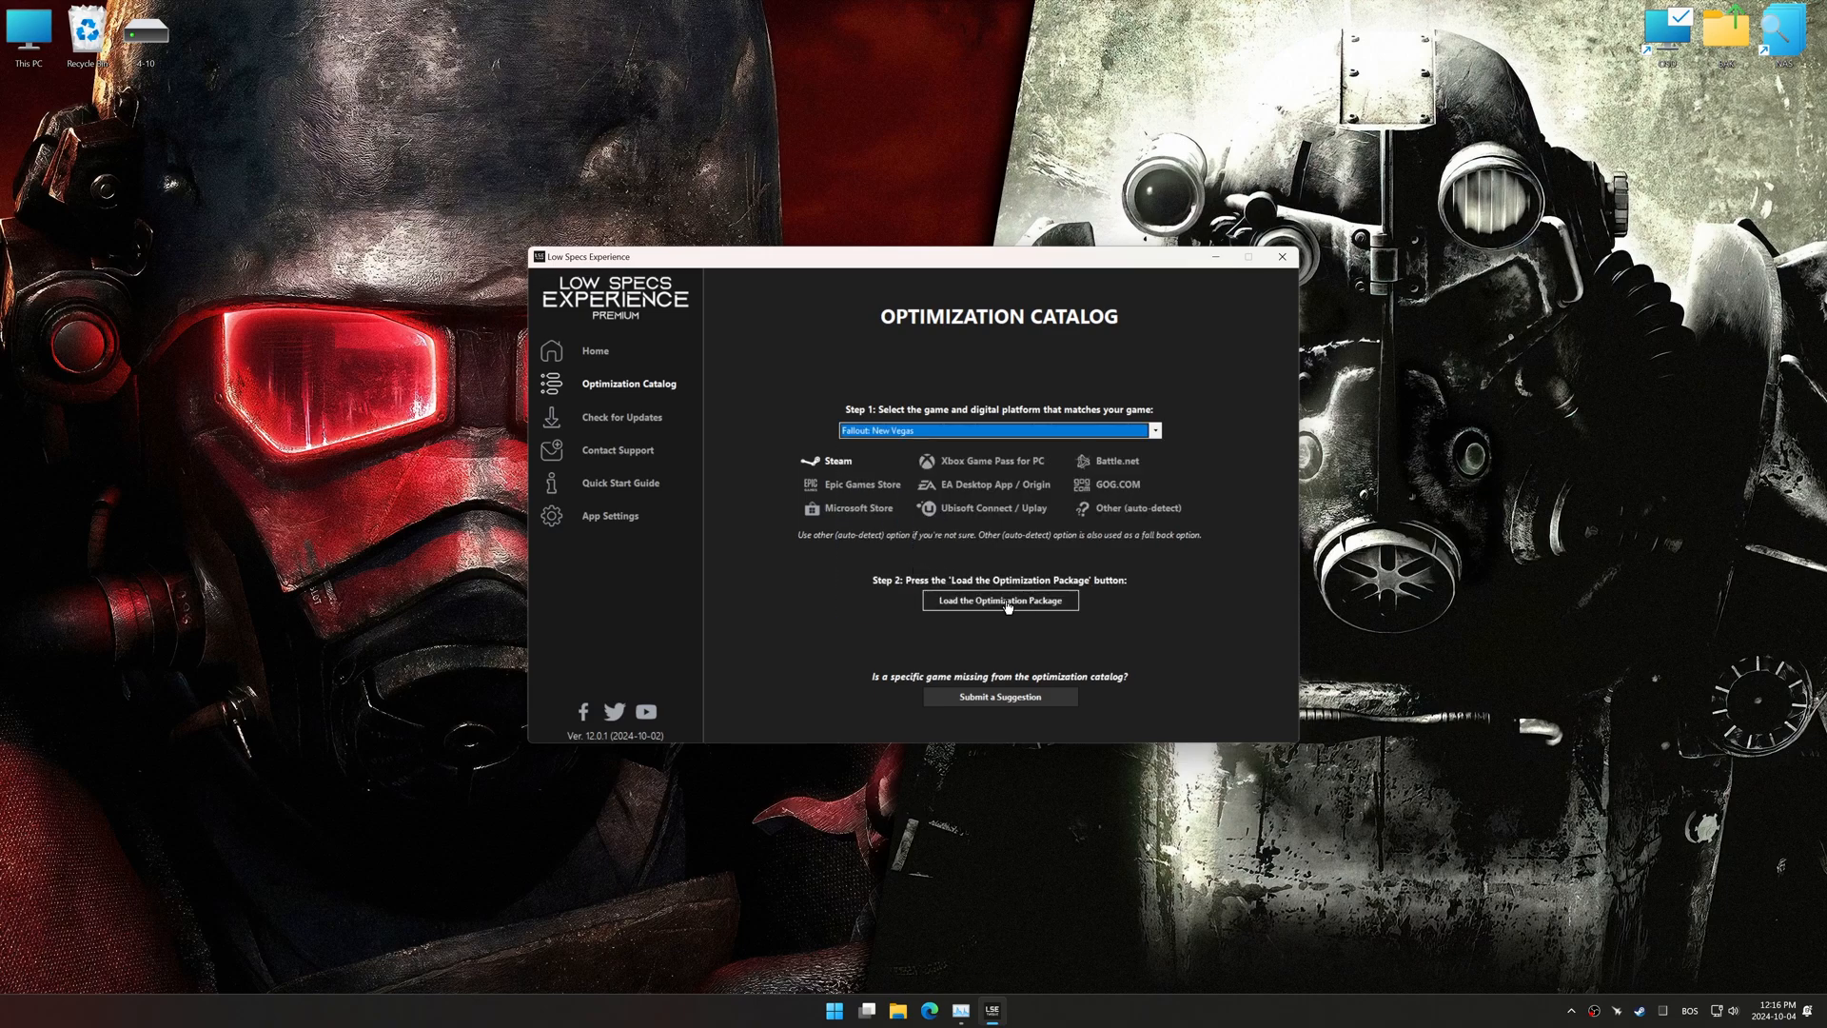
click(1008, 601)
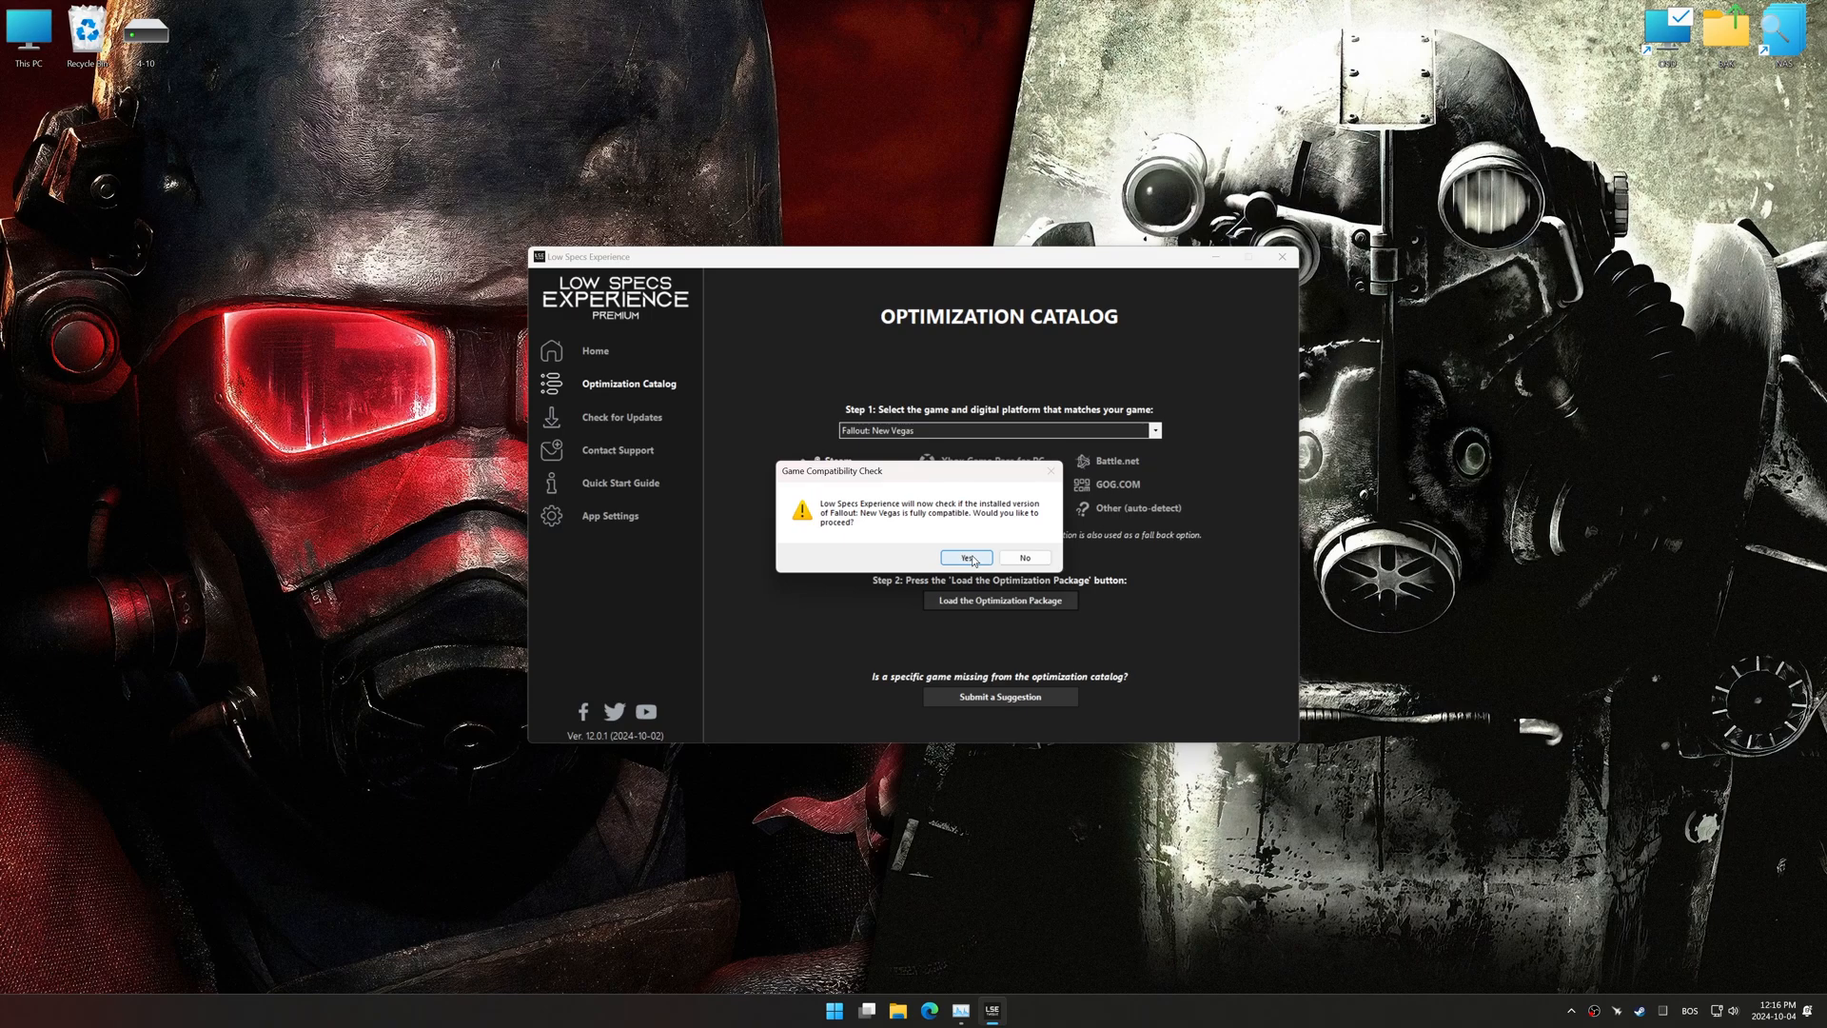
click(974, 557)
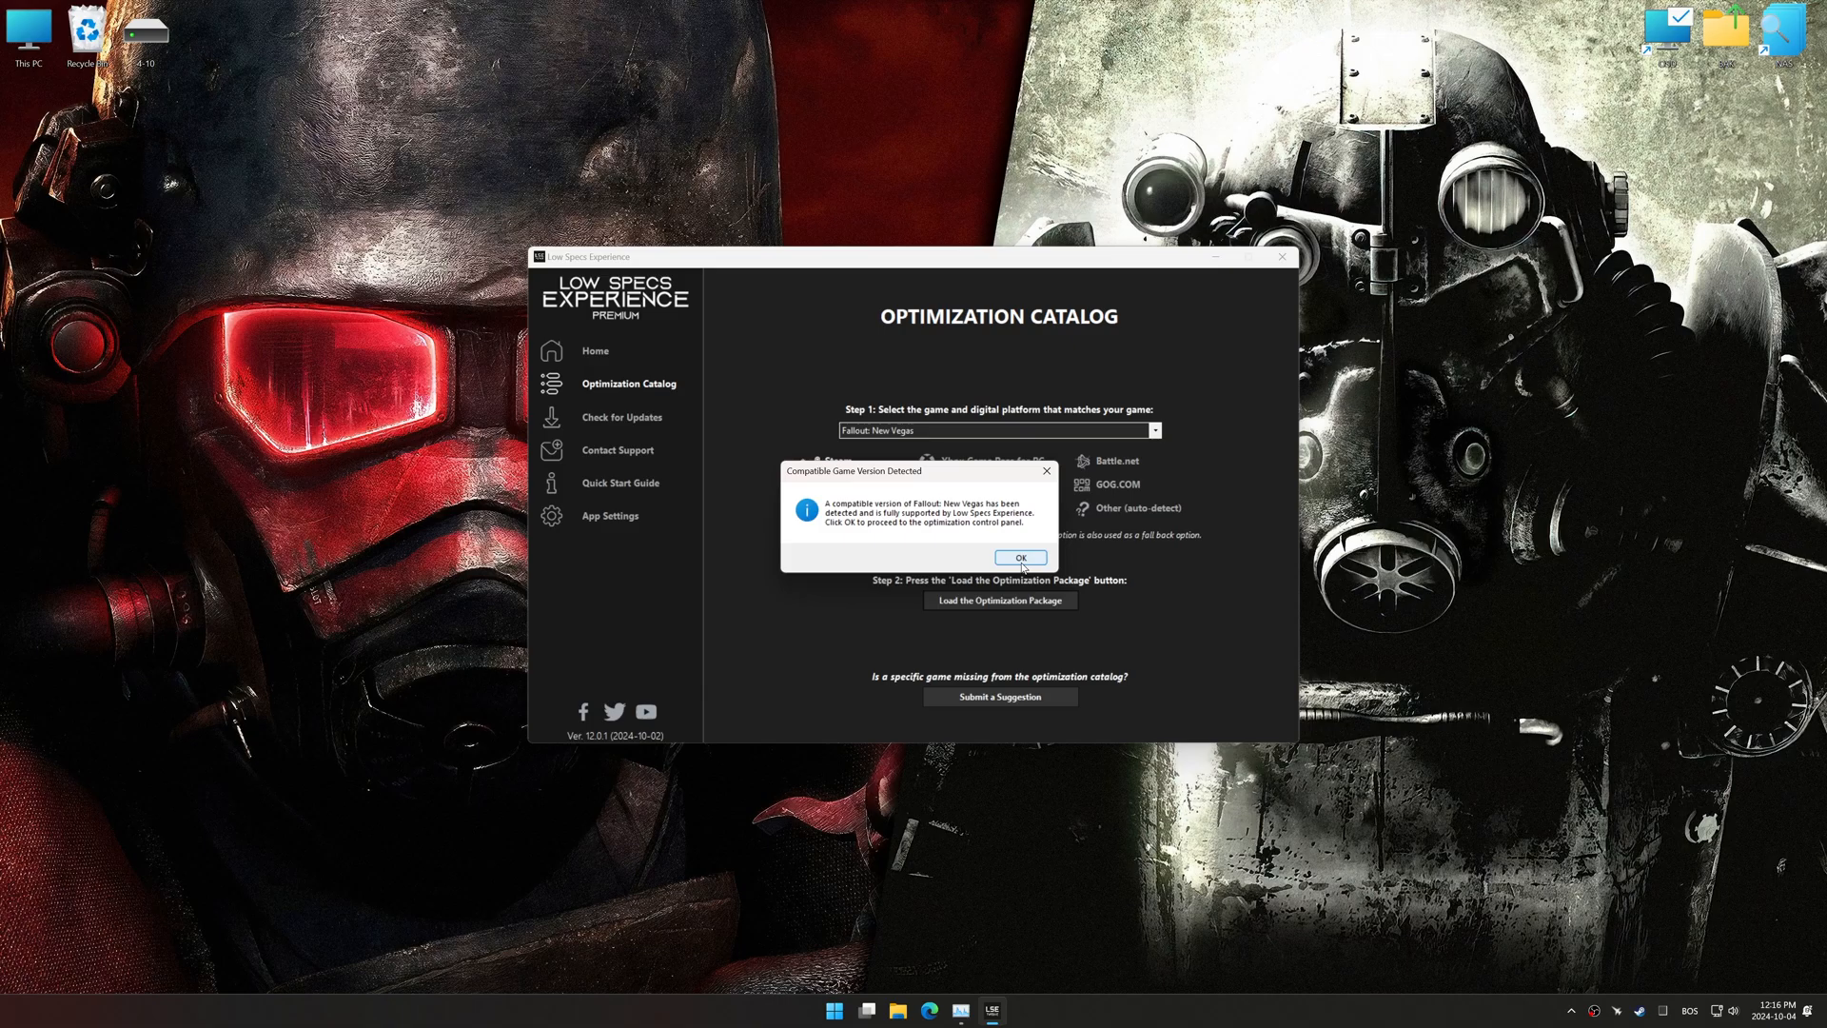
Choose Optimized Settings with the Balanced target and 3840 x 2160 - 16:9 in-game resolution
click(1021, 558)
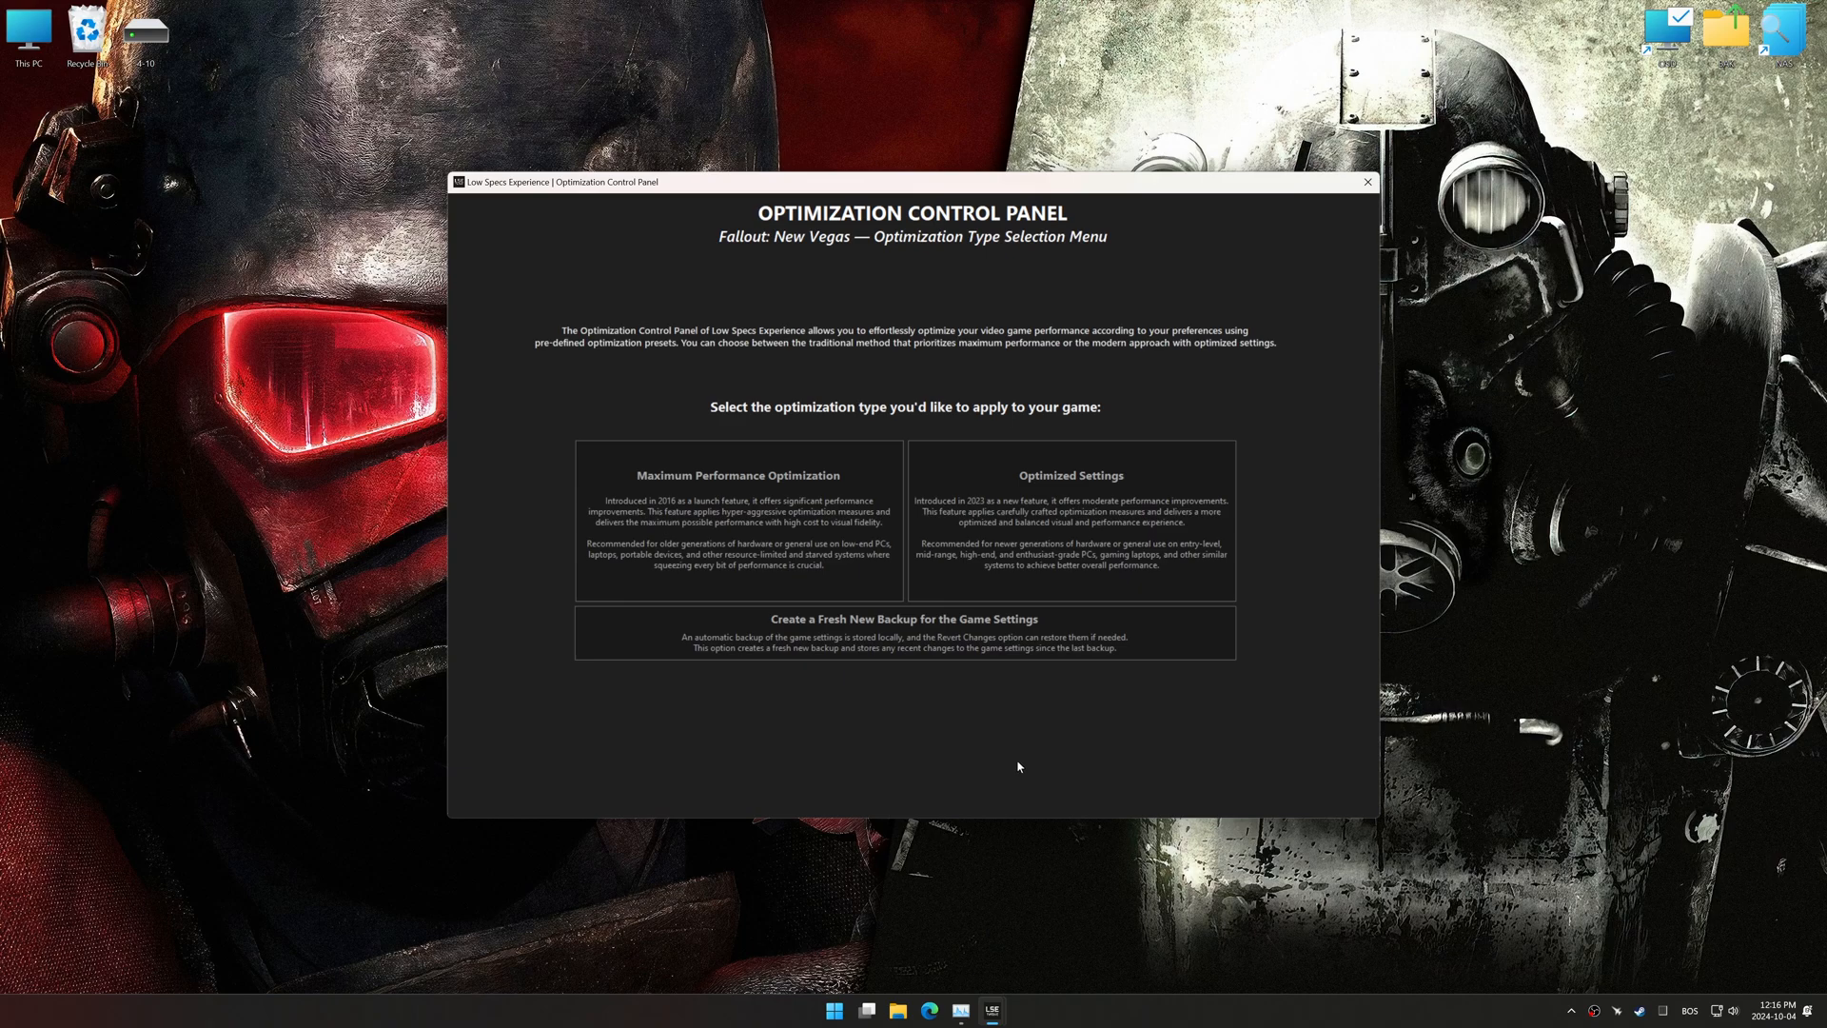
click(966, 487)
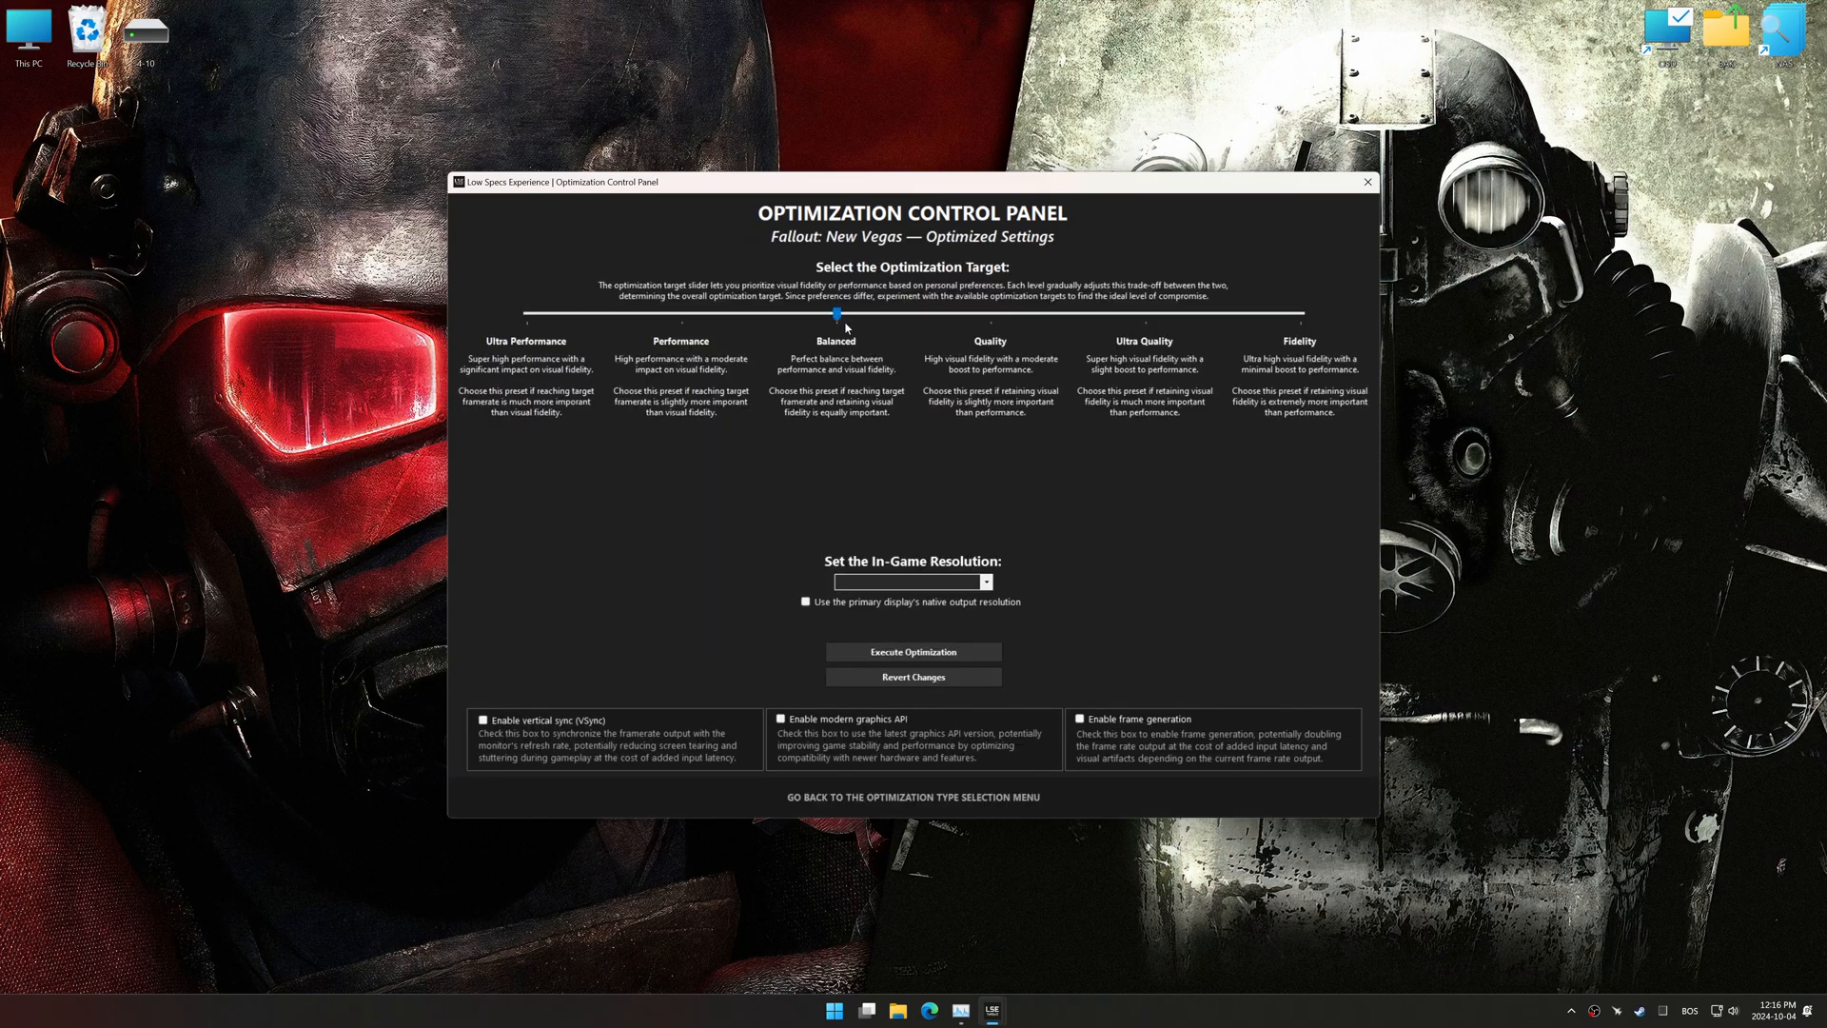
click(949, 583)
scroll(899, 685, down, 3)
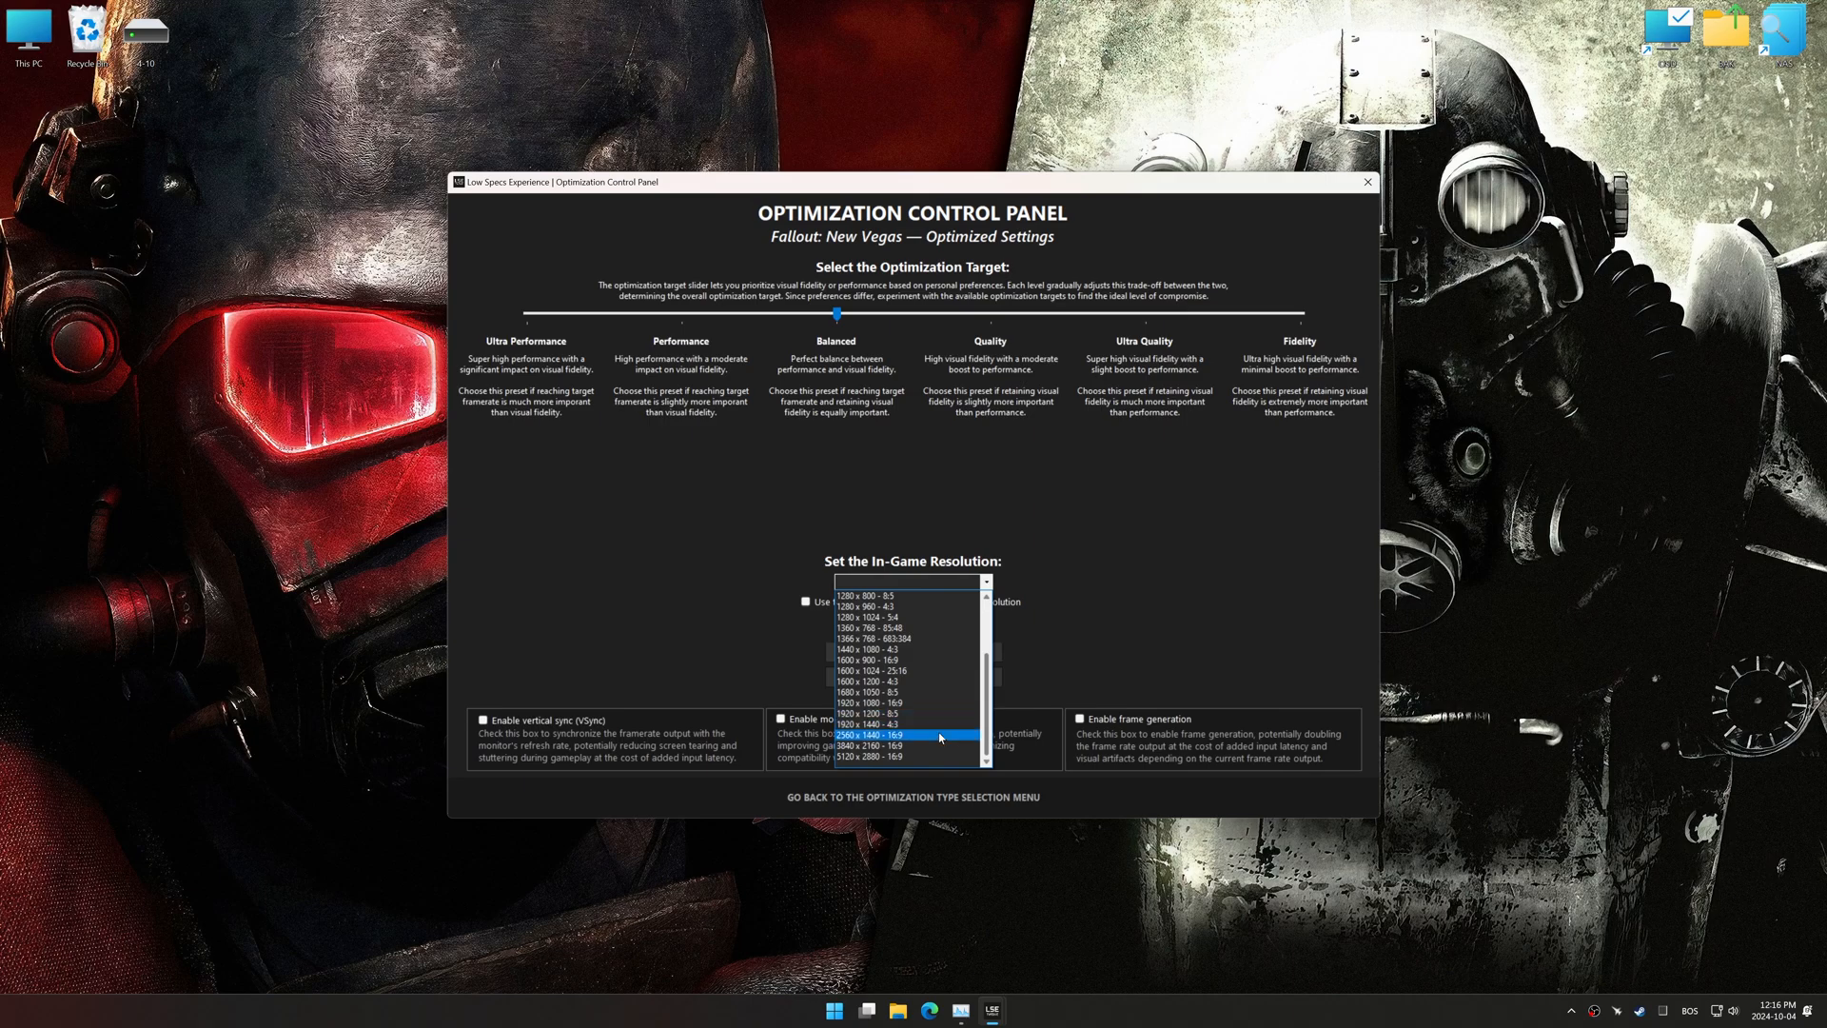
click(873, 745)
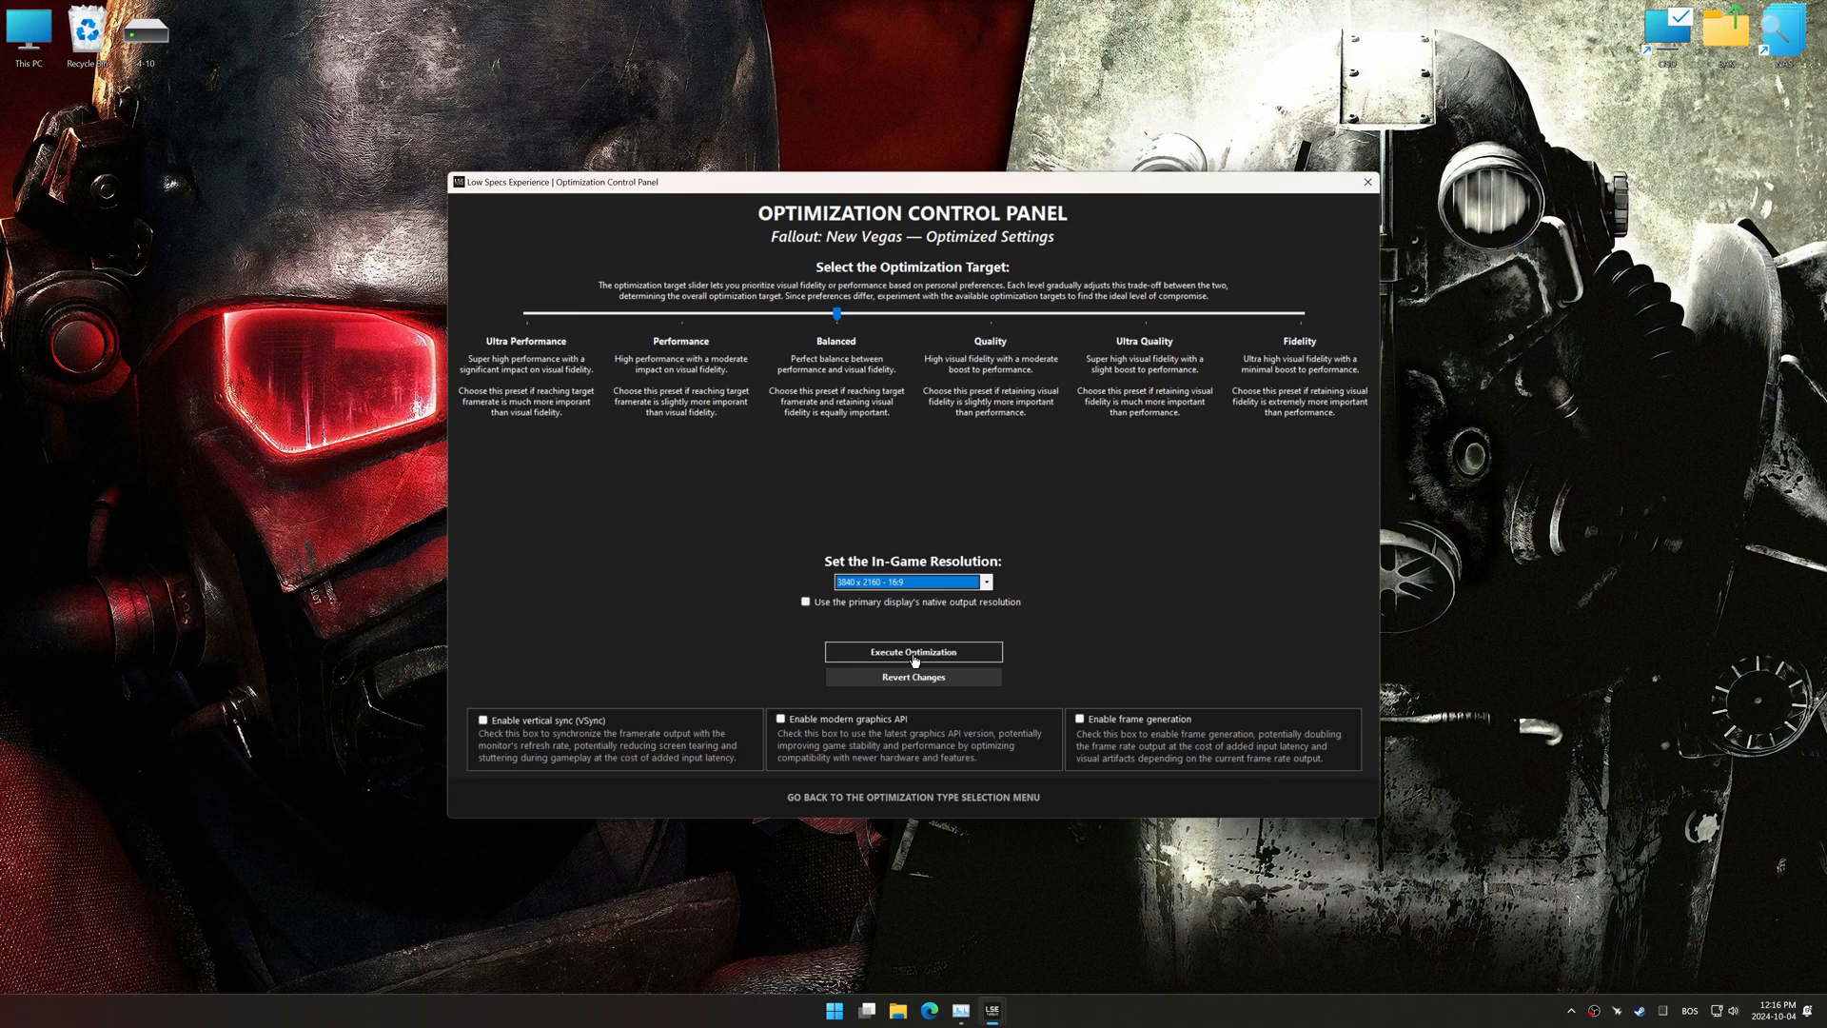
Execute the Balanced optimization on Fallout: New Vegas and confirm applying it
click(916, 654)
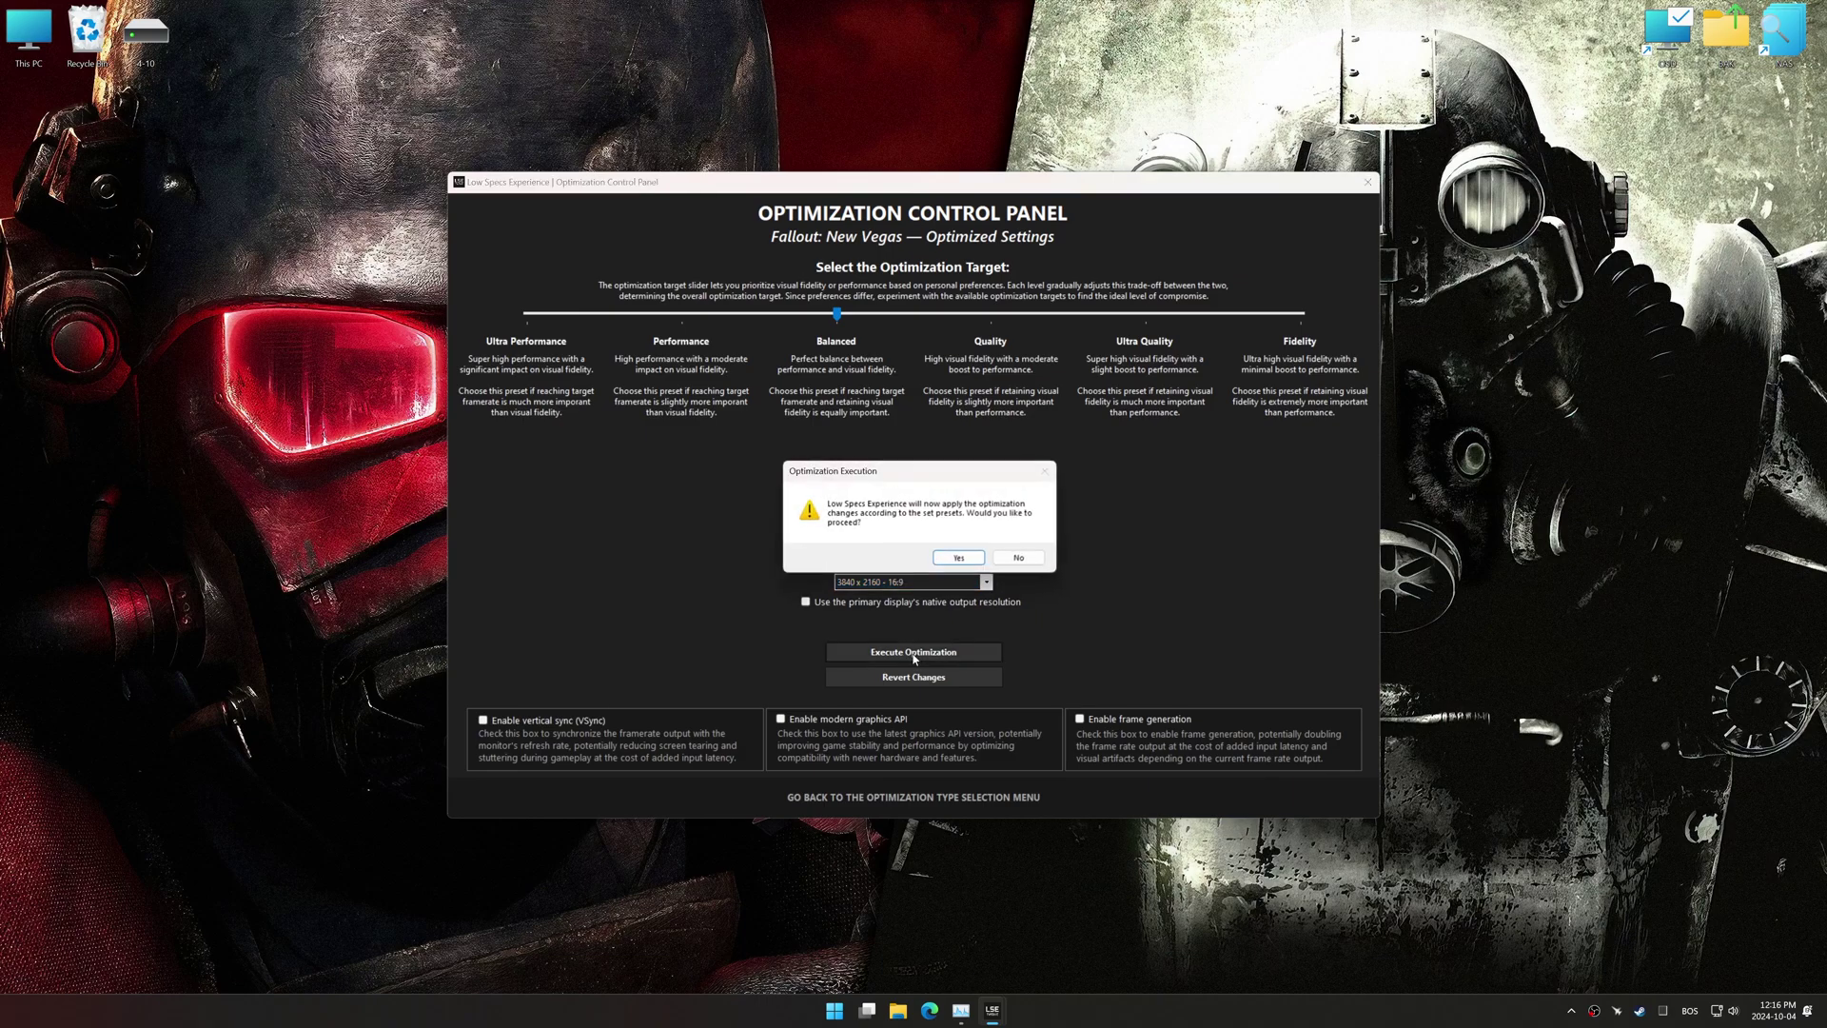
click(967, 559)
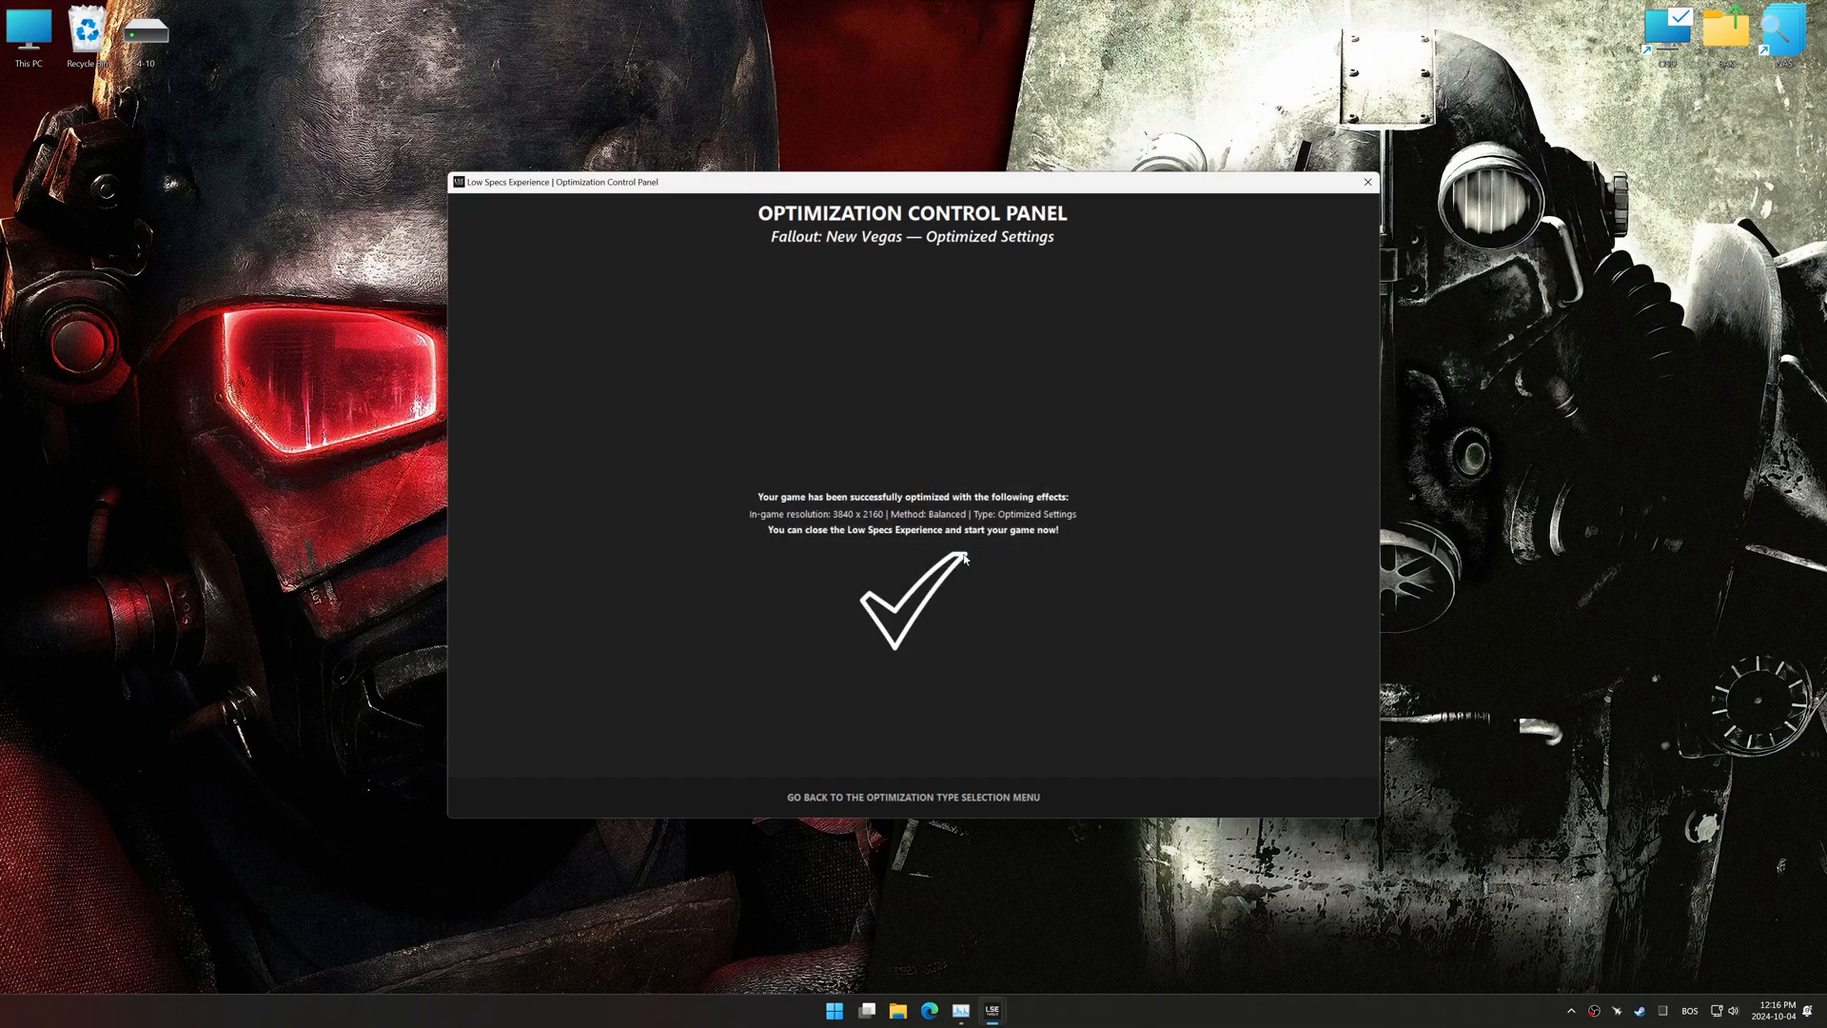
click(915, 797)
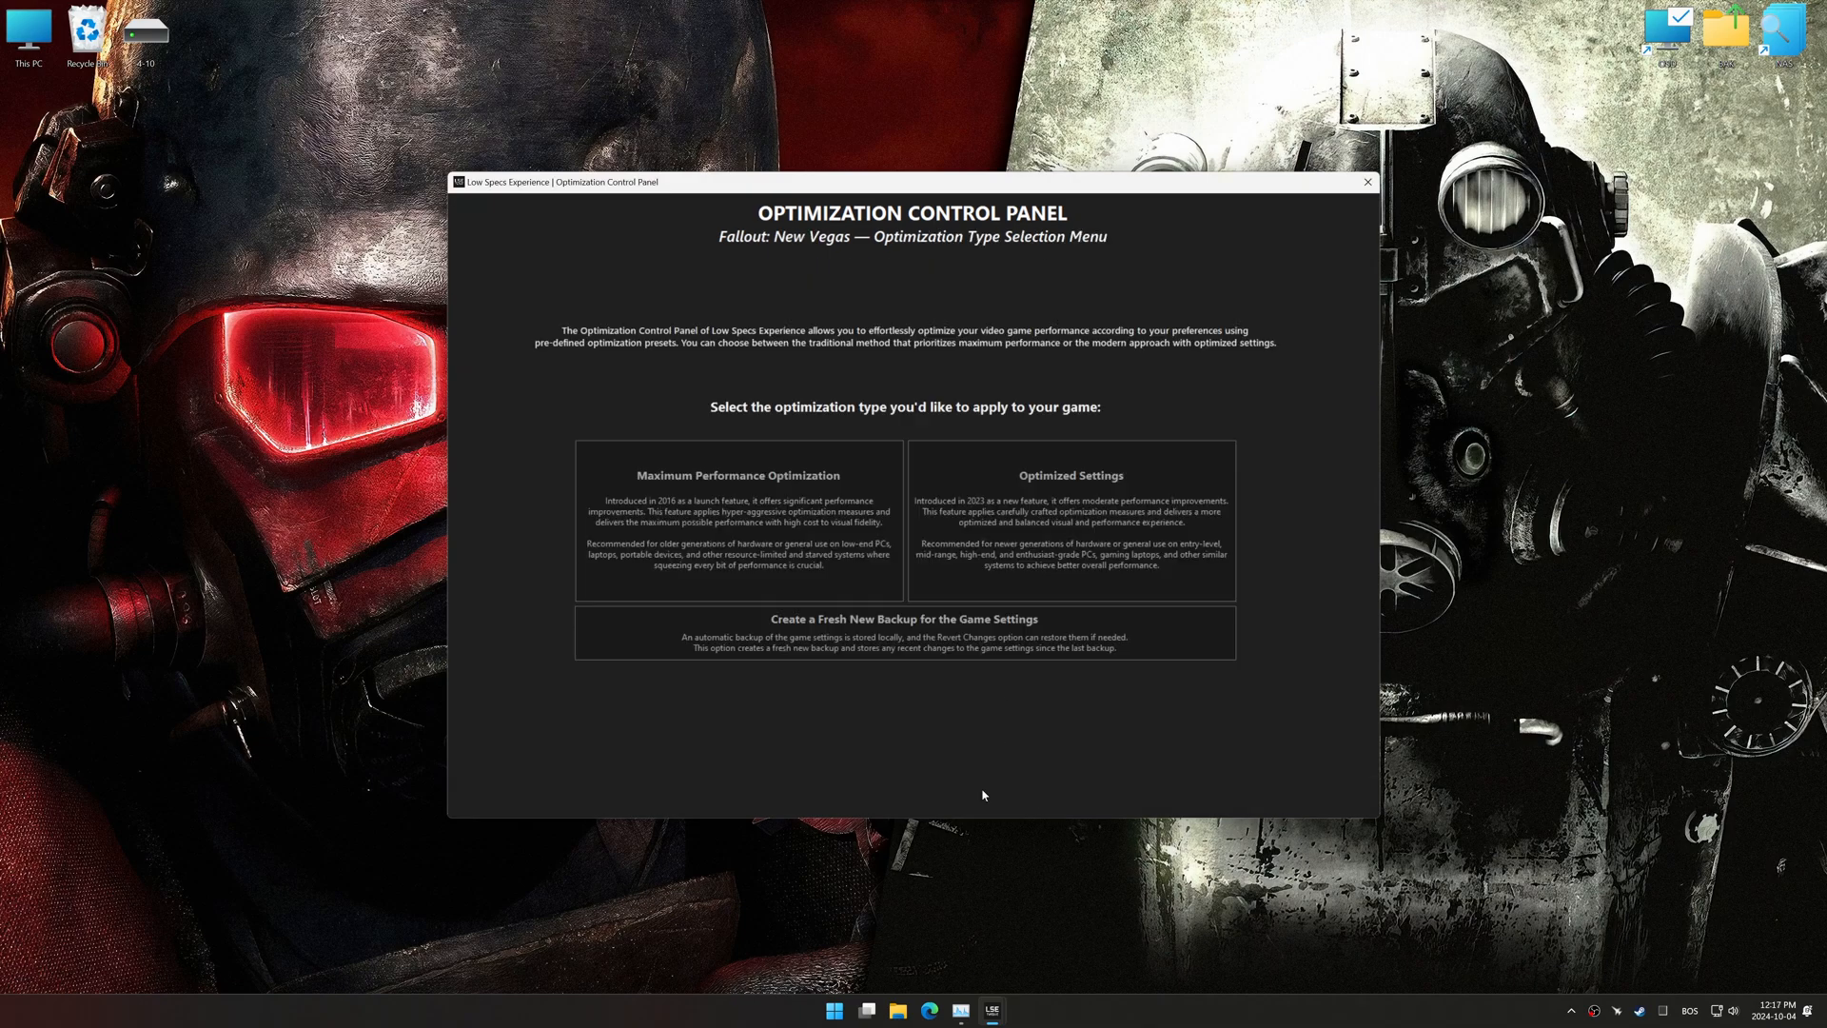
Revert the optimization changes, restoring the game's backed-up settings
click(1056, 556)
click(943, 677)
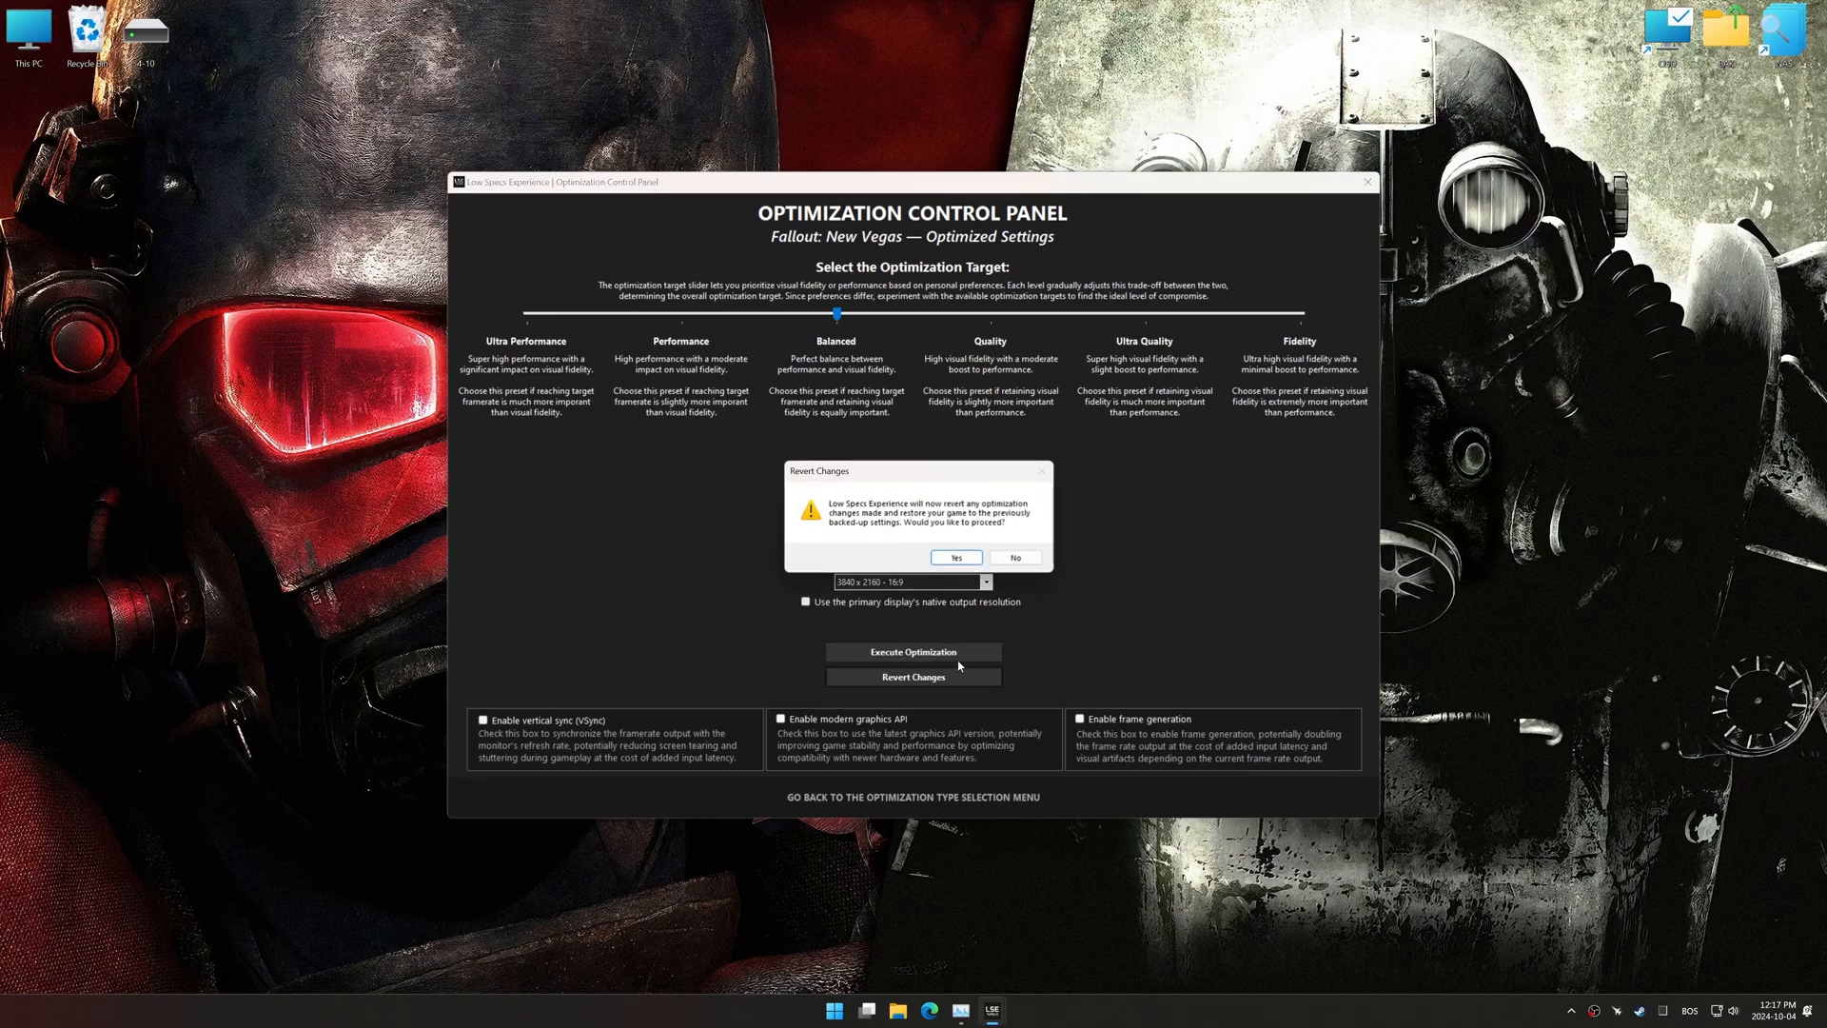
click(958, 559)
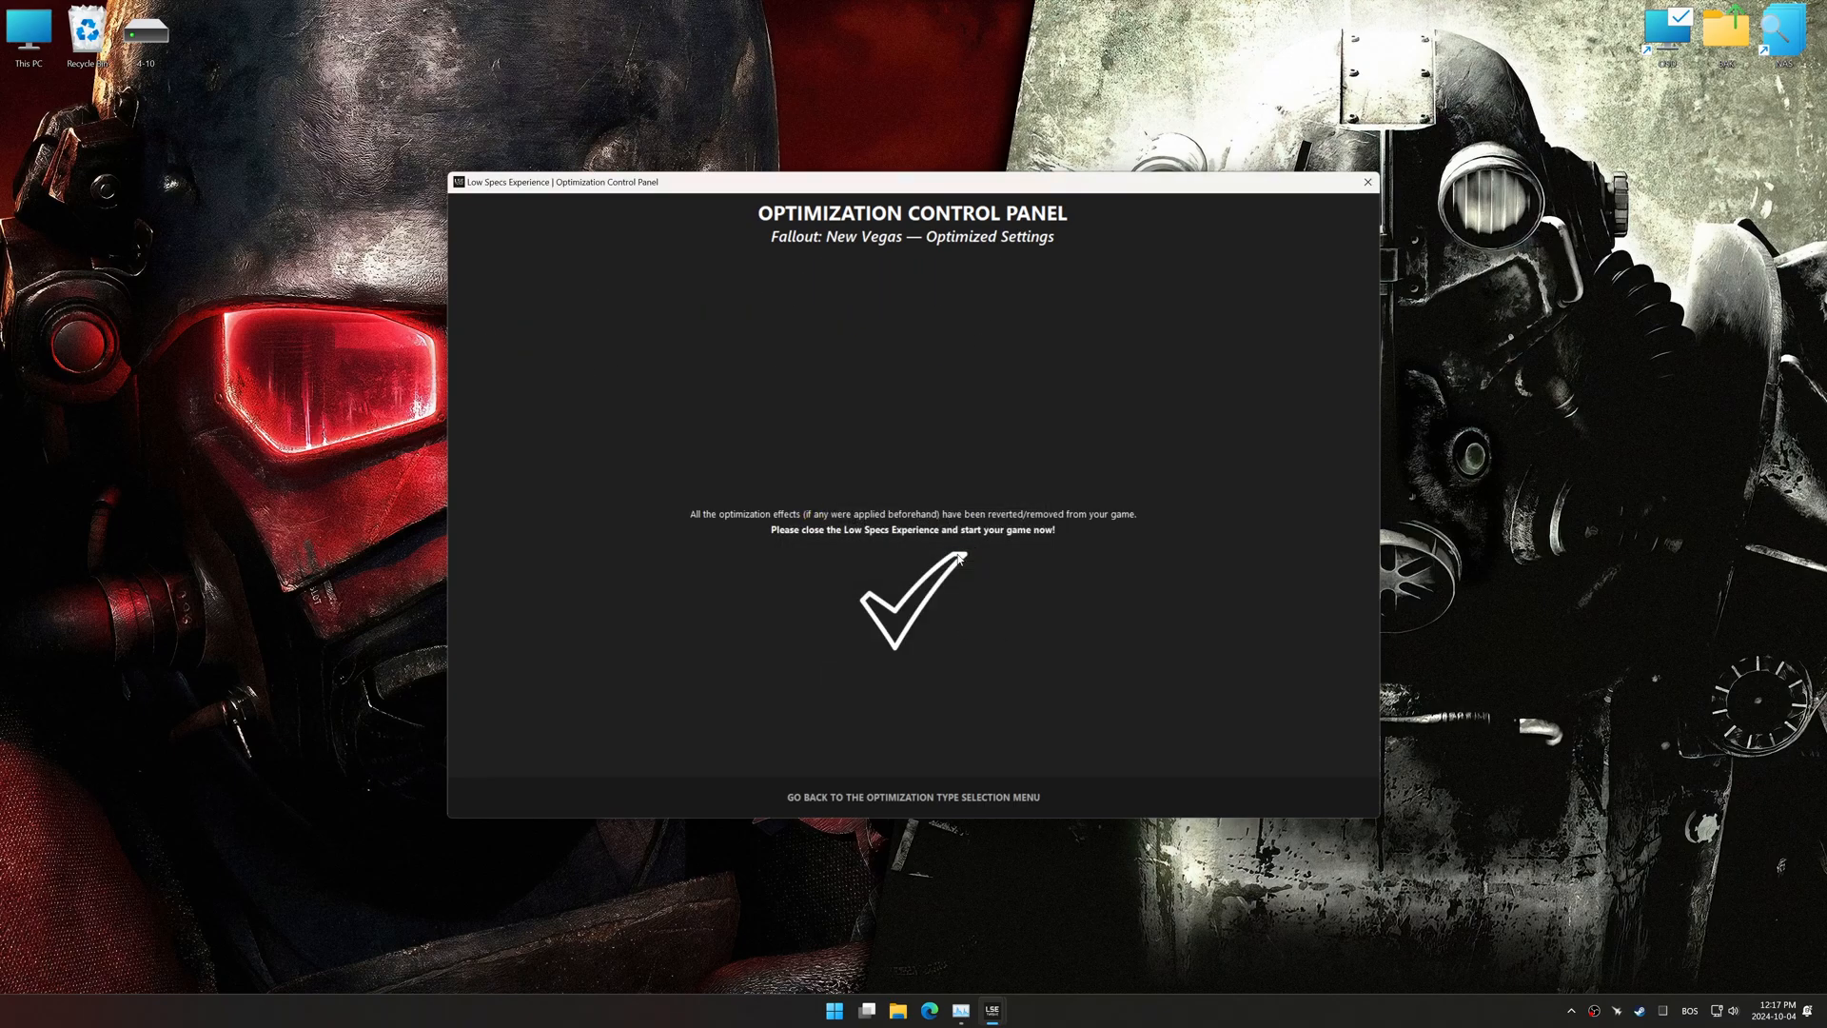